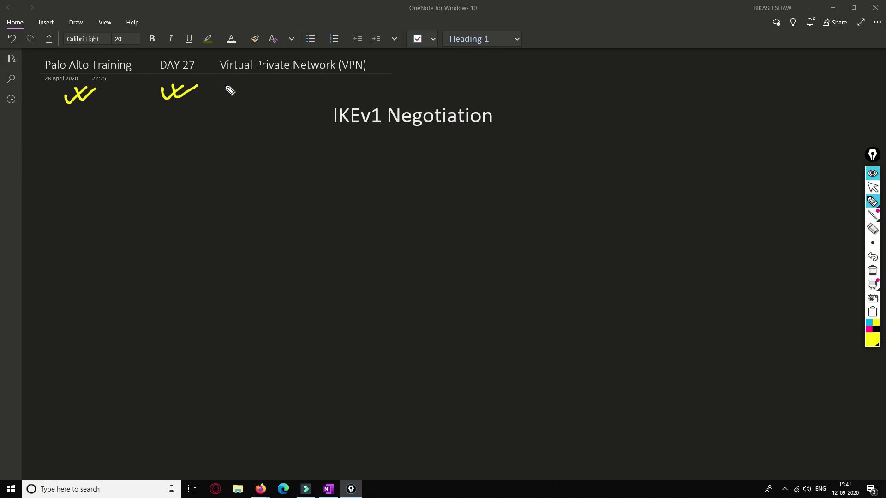
Step: Underline the titles "Virtual Private Network (VPN)" and "IKEv1 Negotiation" with yellow freehand arrows
left_click_drag(223, 82, 367, 88)
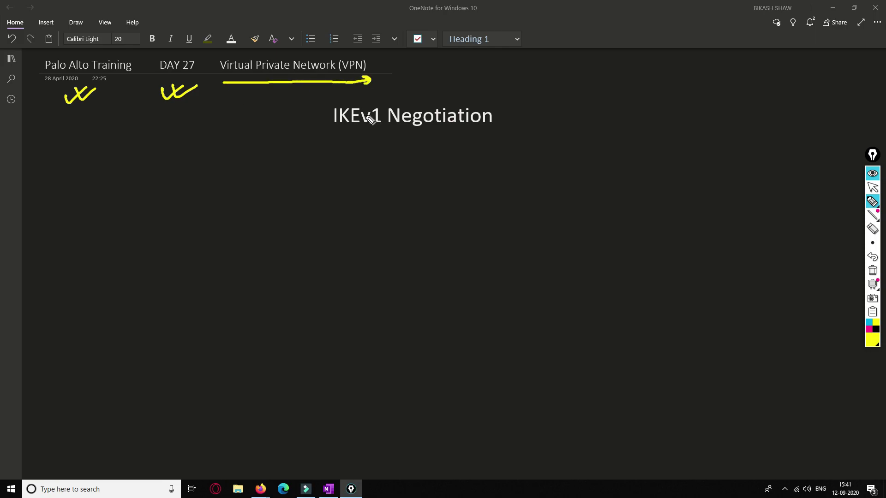
mouse_move(328, 142)
left_mouse_down()
mouse_move(486, 139)
mouse_move(475, 146)
left_mouse_up()
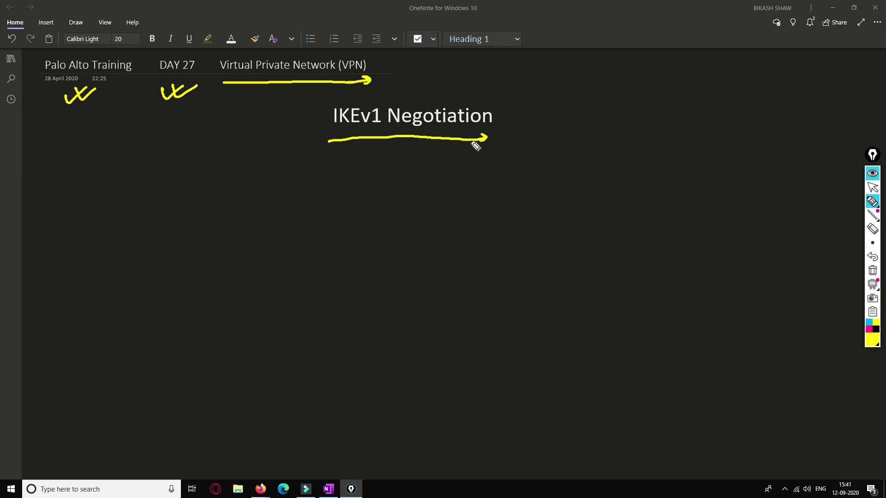
Step: Switch to the EVE topology and, in black, circle Site1's PaloAlto, label it "Packet Capture" and draw an arrow between both firewalls
key("ctrl+shift+1")
left_click(329, 489)
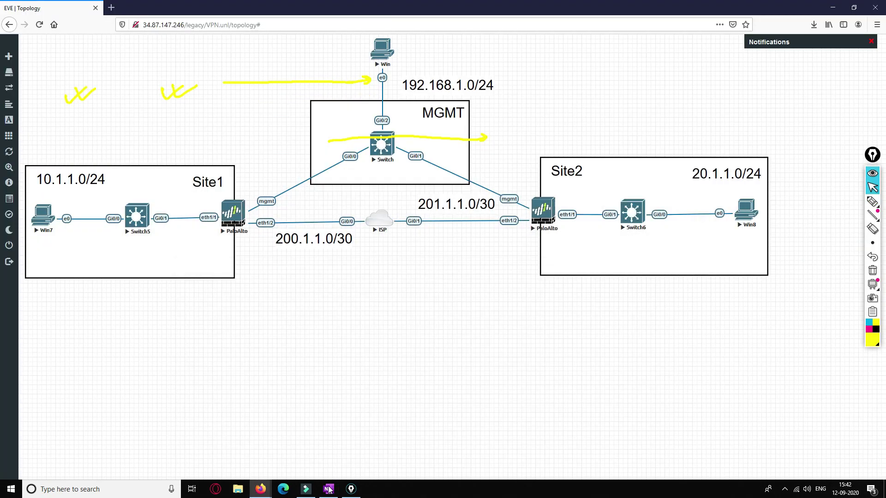
left_click(875, 329)
left_click(875, 203)
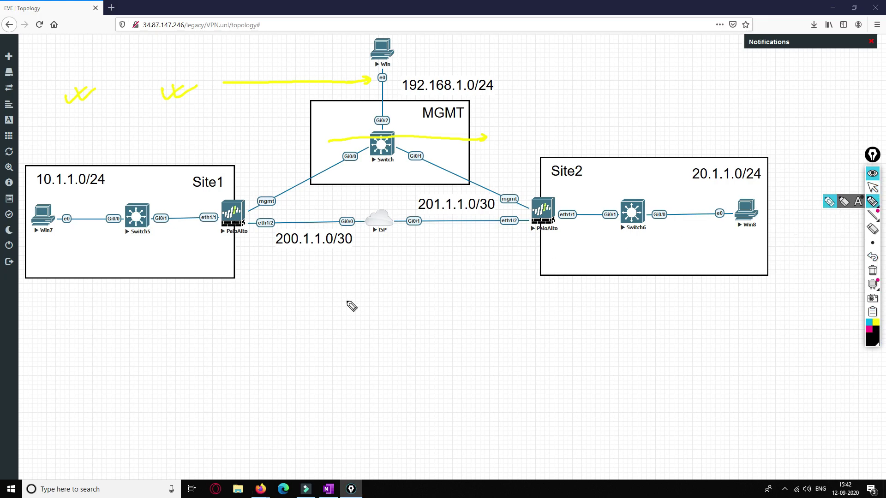
mouse_move(249, 193)
left_mouse_down()
mouse_move(230, 190)
mouse_move(237, 253)
mouse_move(252, 193)
mouse_move(277, 296)
mouse_move(290, 277)
mouse_move(310, 276)
mouse_move(318, 308)
mouse_move(344, 276)
left_mouse_up()
mouse_move(262, 225)
left_mouse_down()
mouse_move(368, 199)
mouse_move(346, 204)
mouse_move(525, 210)
mouse_move(516, 215)
left_mouse_up()
left_click_drag(259, 215, 264, 228)
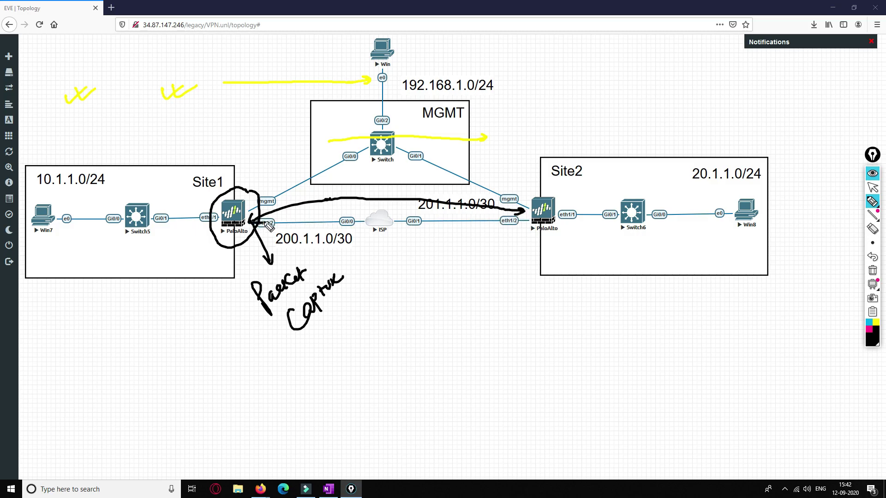
mouse_move(531, 212)
left_mouse_down()
mouse_move(539, 199)
mouse_move(526, 210)
left_mouse_up()
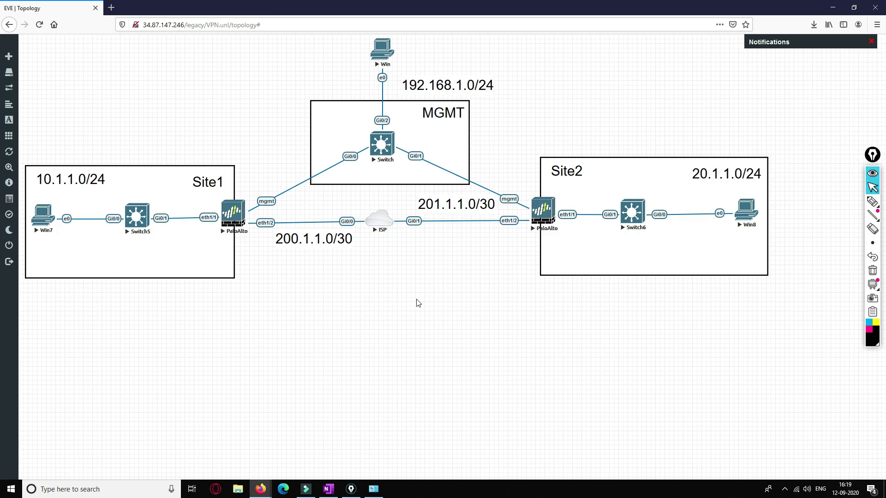
Step: Reconnect the Win management PC's session, check the Site1-Site2 IPSec tunnel status, and return to the topology
left_click(257, 488)
left_click(360, 447)
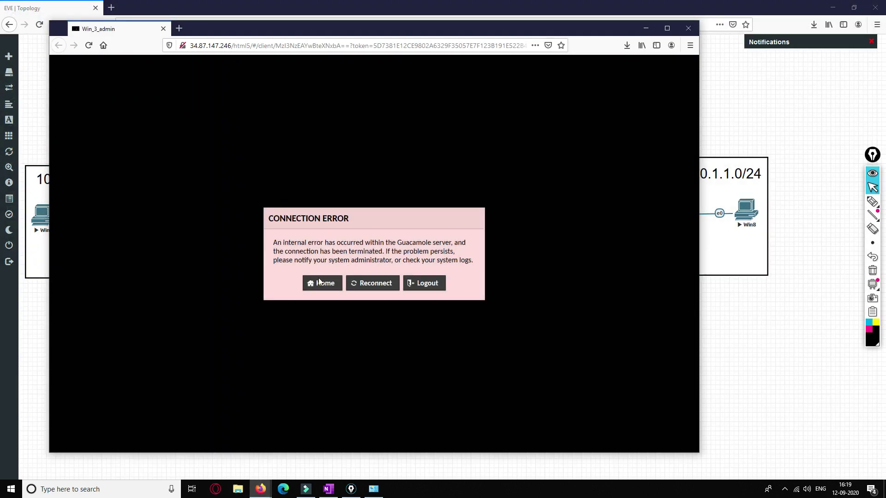
left_click(361, 283)
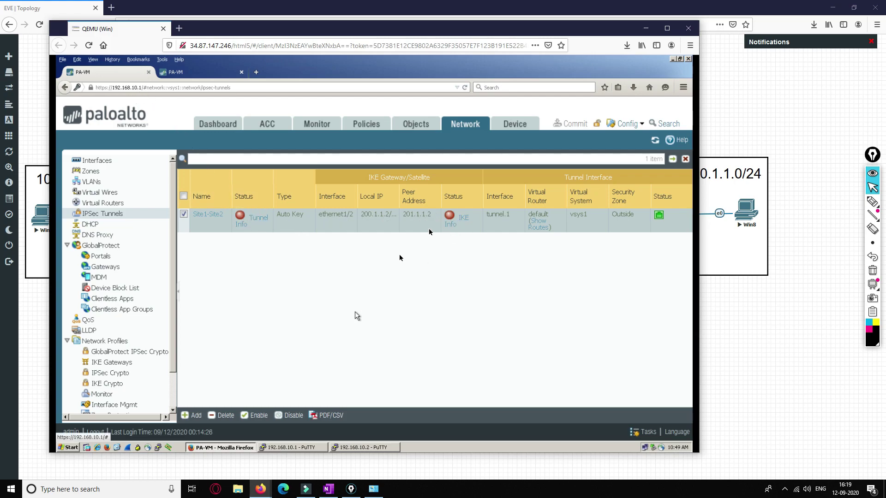
left_click(645, 28)
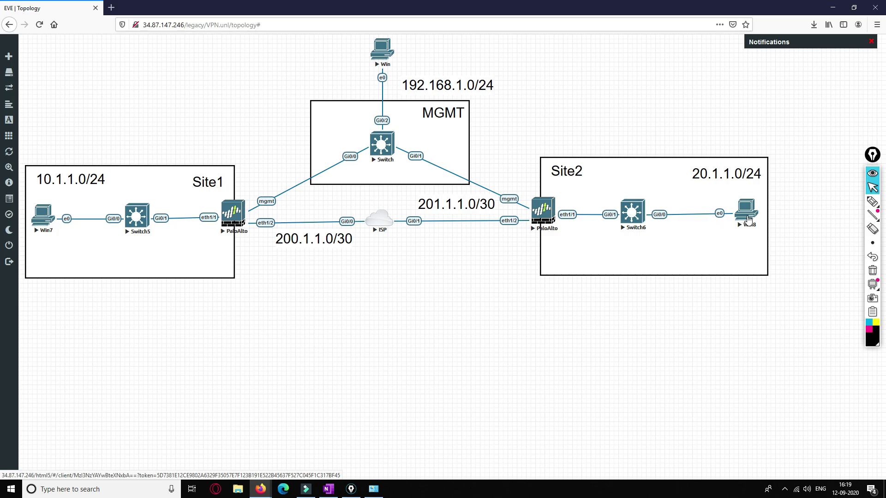
Step: Start a Wireshark capture on the eth1/2 interface of Site1's PaloAlto using wireshark_wrapper and minimize the capture windows
right_click(230, 210)
left_click(266, 277)
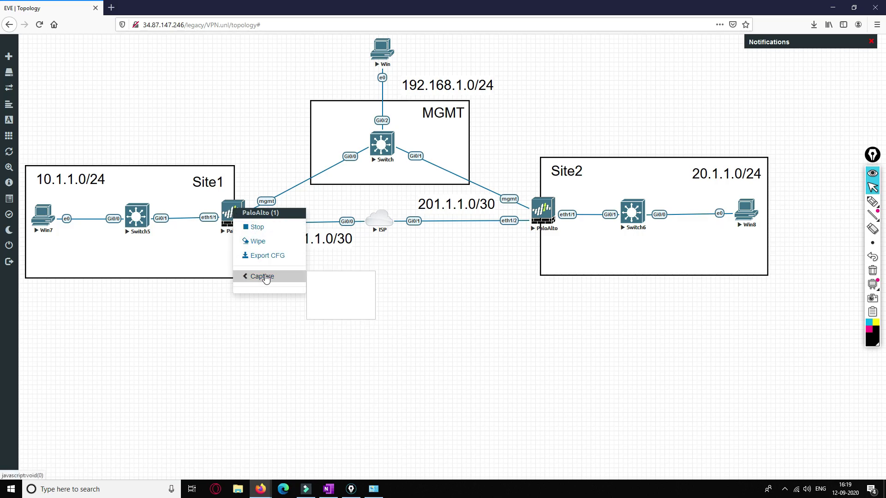
left_click(332, 289)
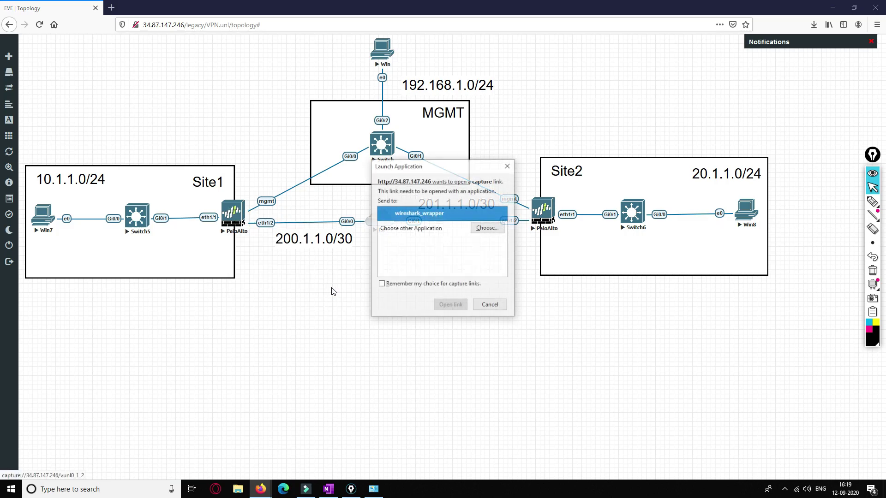
left_click(447, 305)
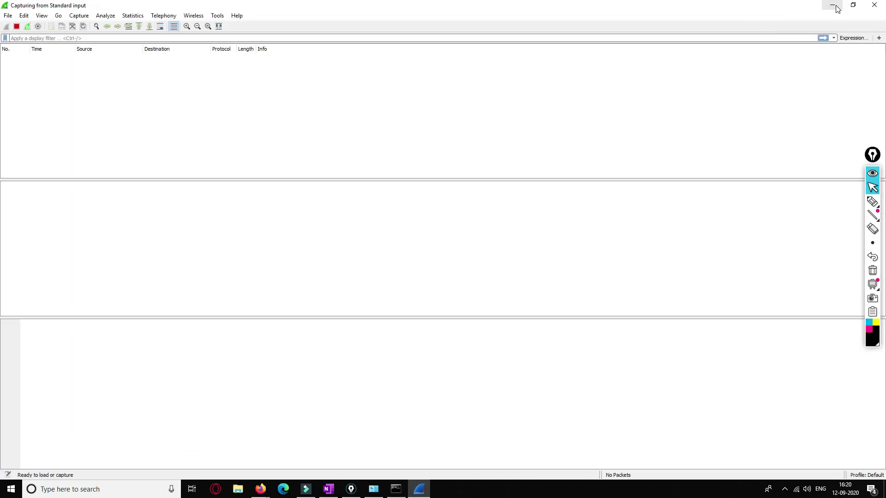
left_click(832, 6)
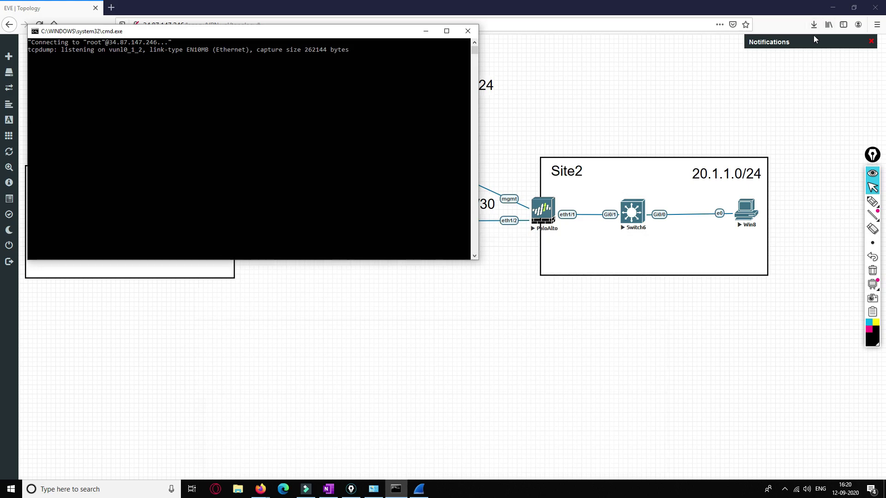
left_click(425, 31)
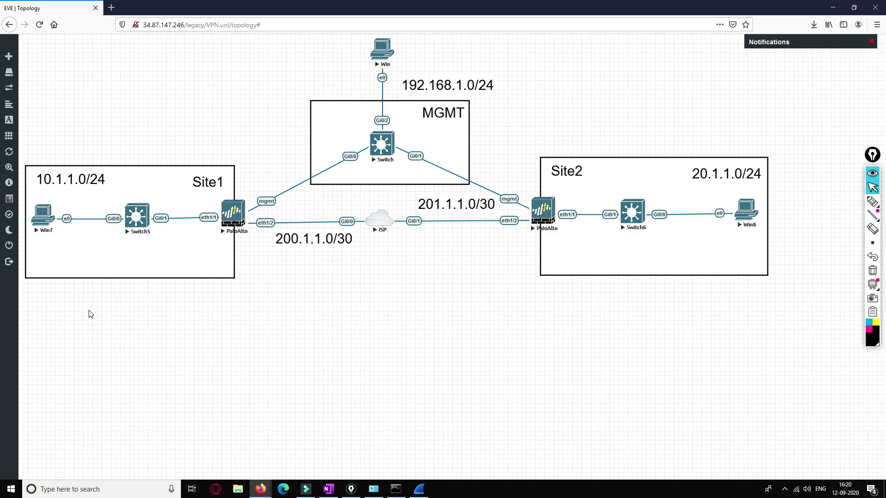
Step: Reconnect the Win7 console session and shrink its browser window so it floats over the topology
mouse_move(267, 489)
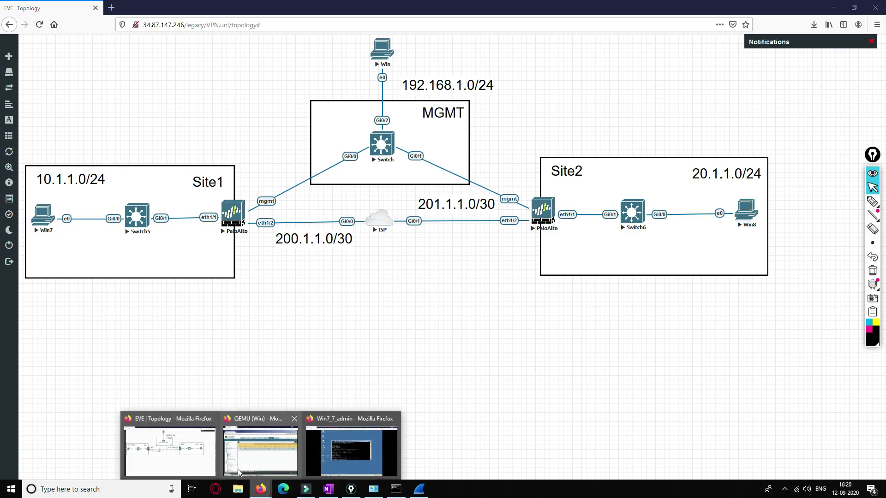
left_click(351, 447)
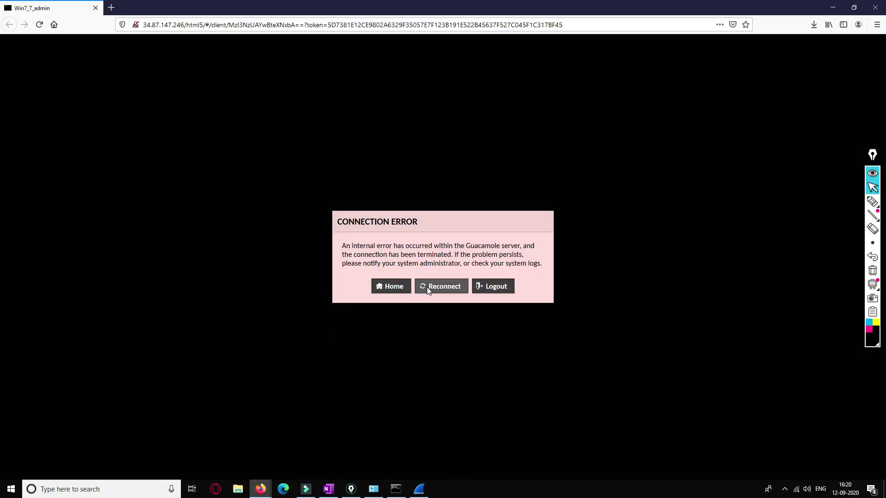
left_click(427, 286)
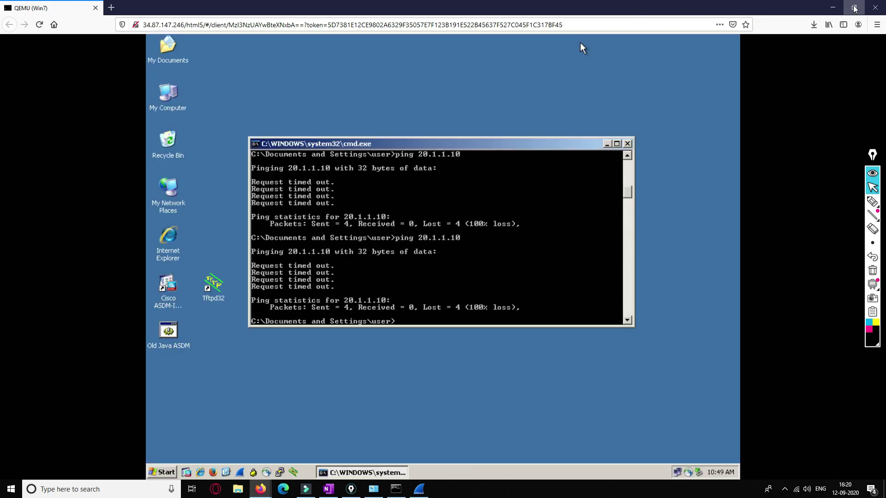
left_click(854, 8)
left_click_drag(246, 15, 294, 62)
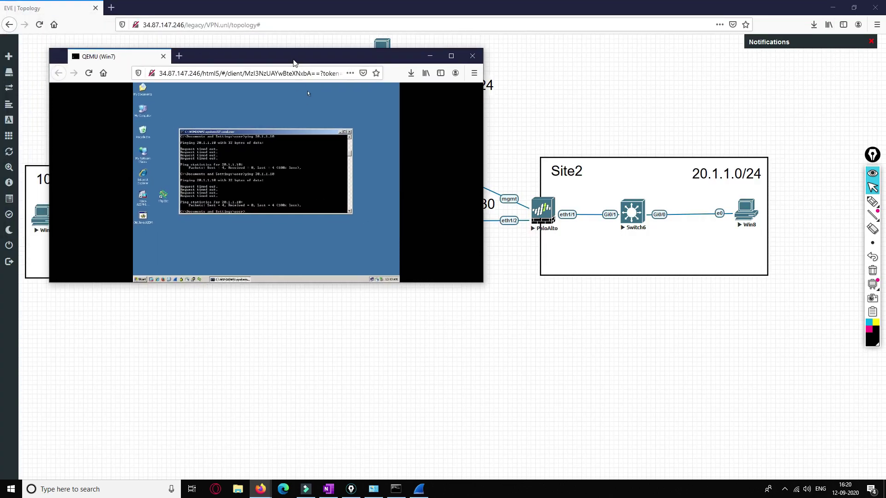
left_click_drag(482, 284, 738, 460)
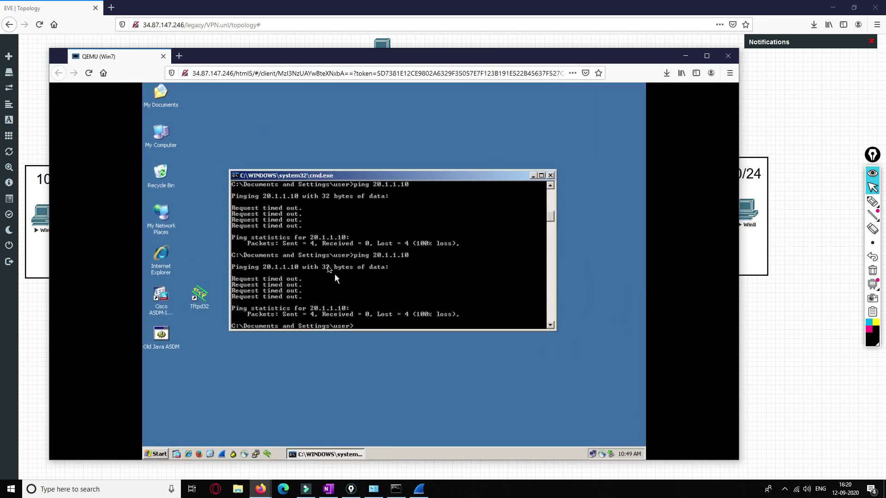
Step: Repeat the ping to 20.1.1.10 from the Win7 command prompt and return to the topology
key("Up")
key("Return")
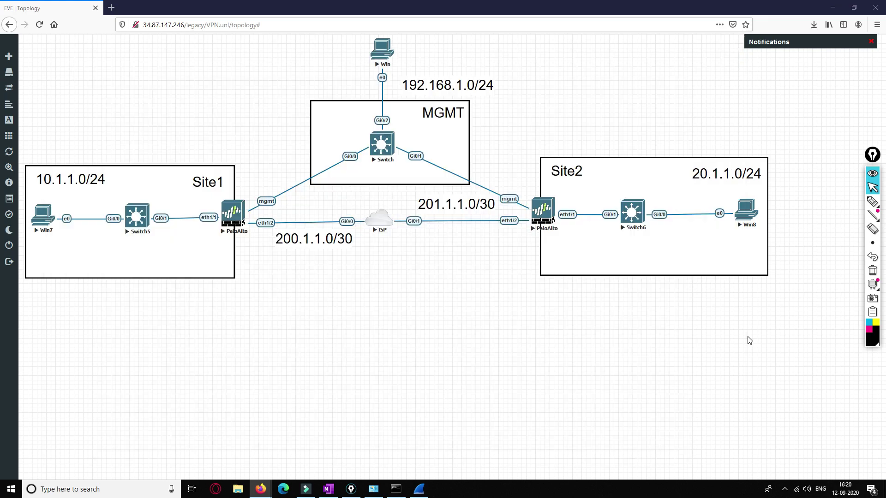
left_click(748, 341)
Step: Return to the Win management PC's session and refresh the IPSec Tunnels list to check the Site1-Site2 status
mouse_move(303, 493)
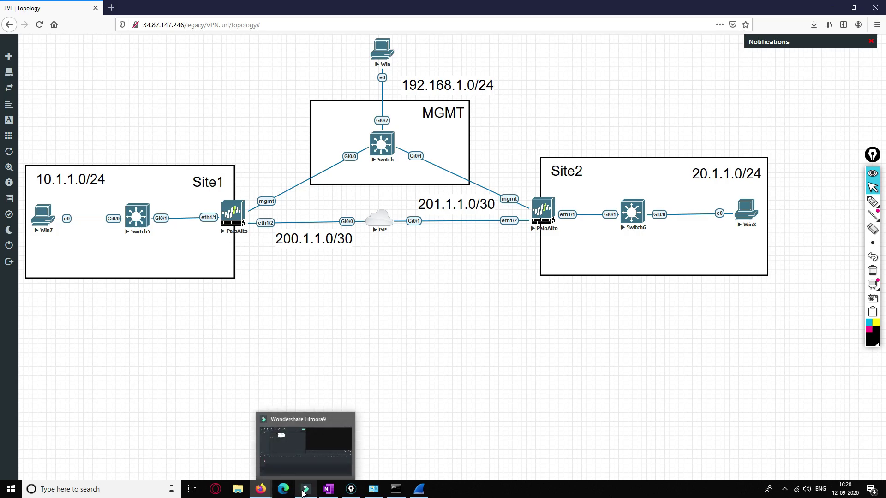
mouse_move(261, 489)
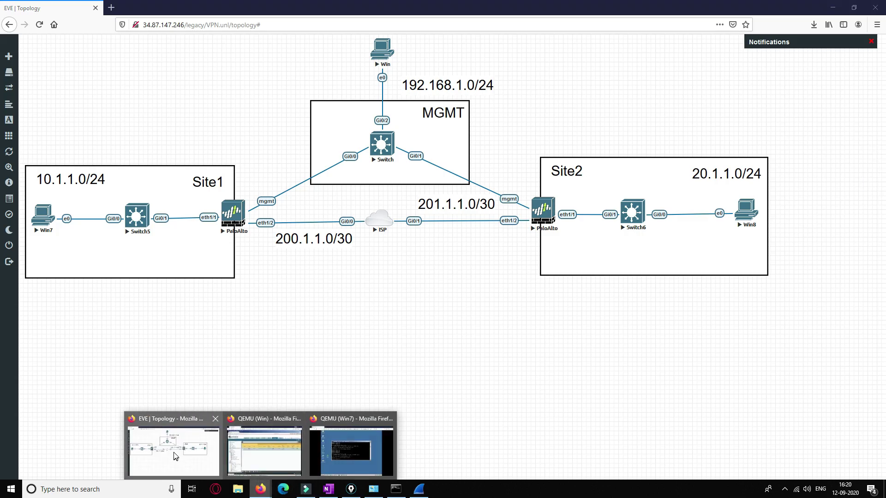
left_click(244, 452)
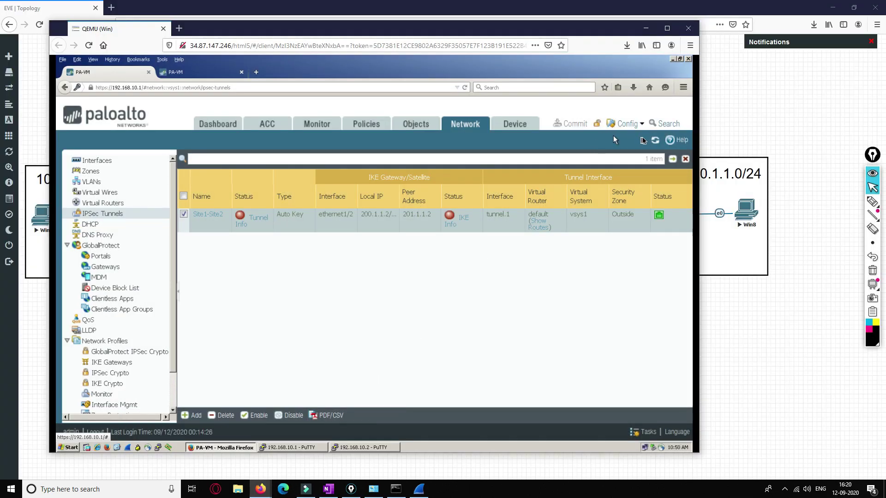
left_click(653, 141)
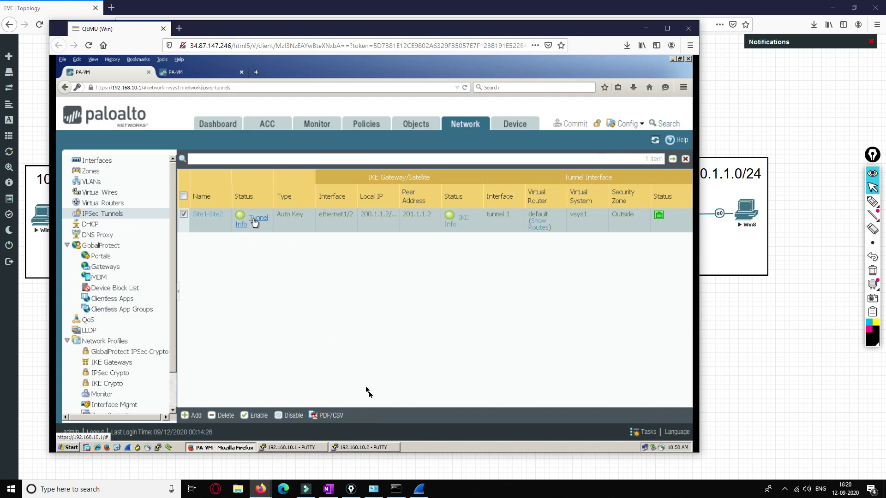
Step: Switch to Wireshark and stop the running packet capture
left_click(418, 489)
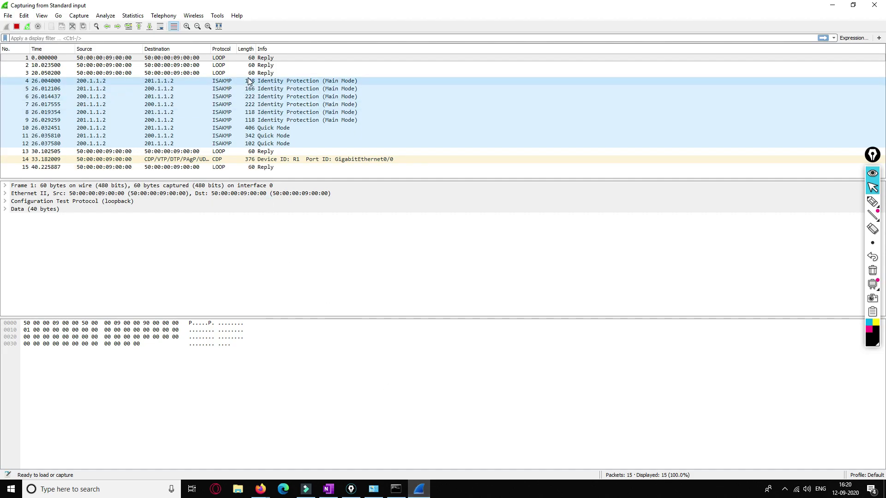
left_click(17, 27)
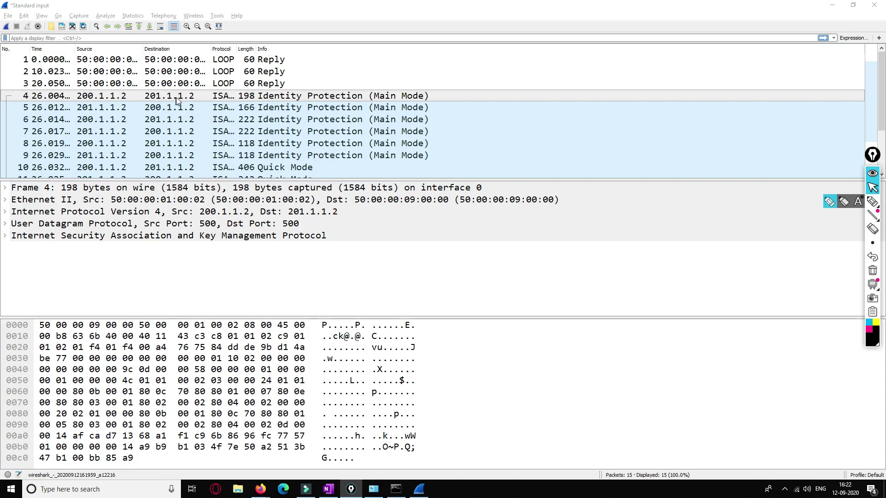
Step: Review the connection between the two PaloAlto firewalls in the EVE topology and return to the Wireshark capture
mouse_move(260, 489)
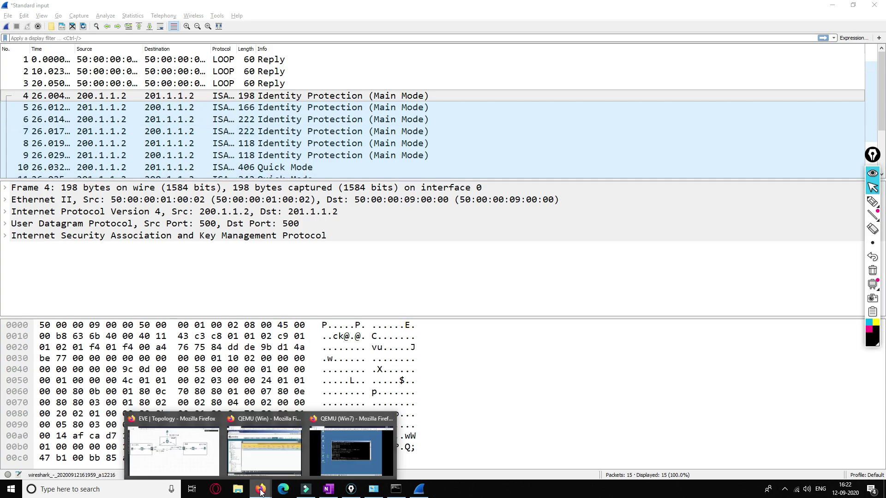
left_click(203, 445)
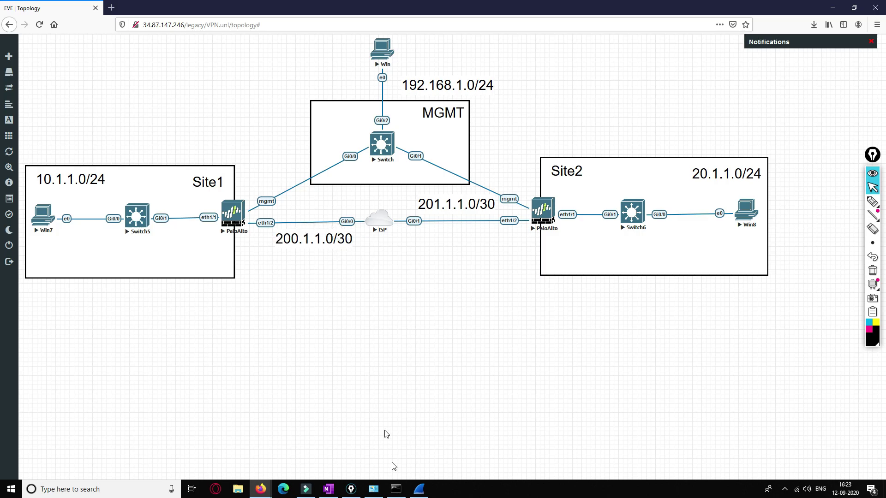
left_click(418, 489)
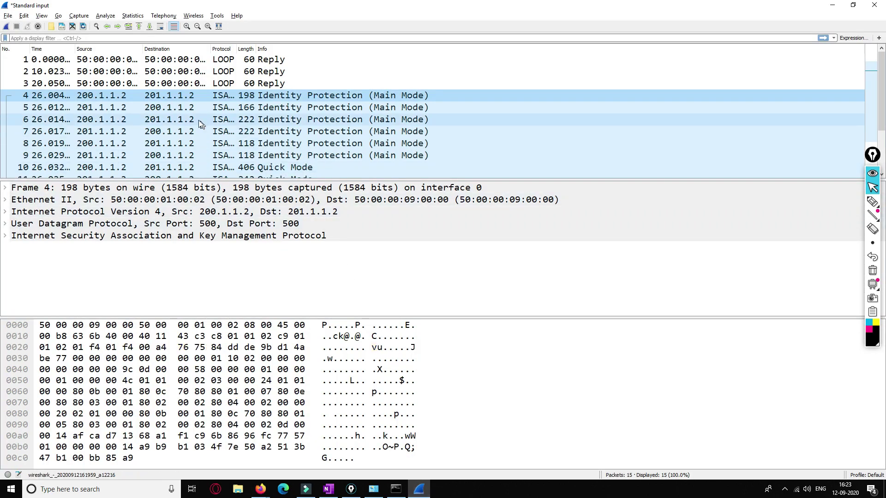
Step: Open packet 4 in its own maximized window, expand its Internet Security Association and Key Management Protocol section, and enlarge the details pane
double_click(140, 96)
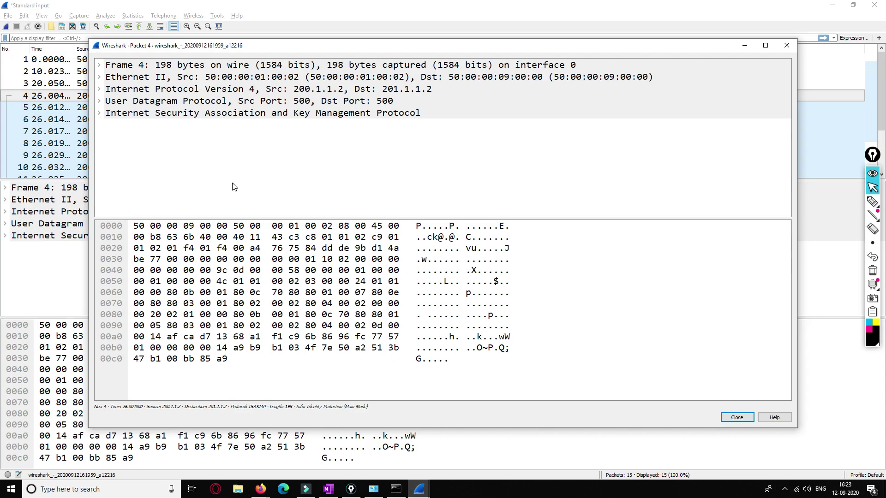
left_click(100, 115)
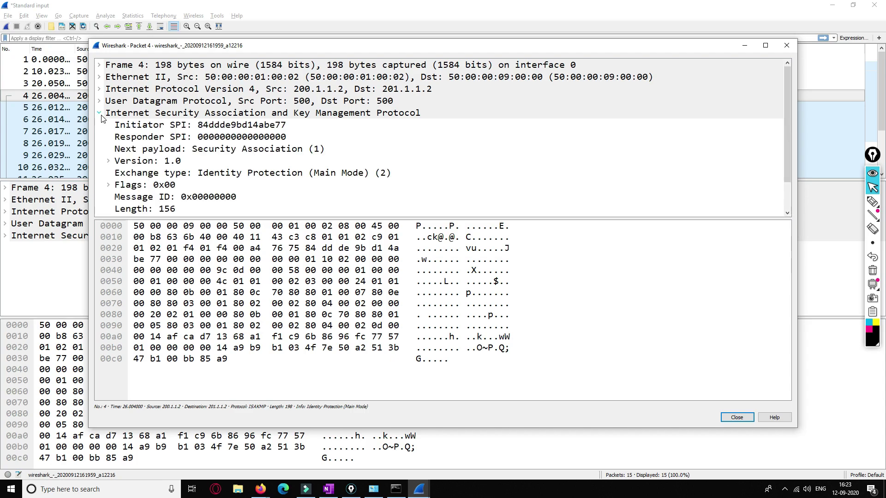
double_click(299, 46)
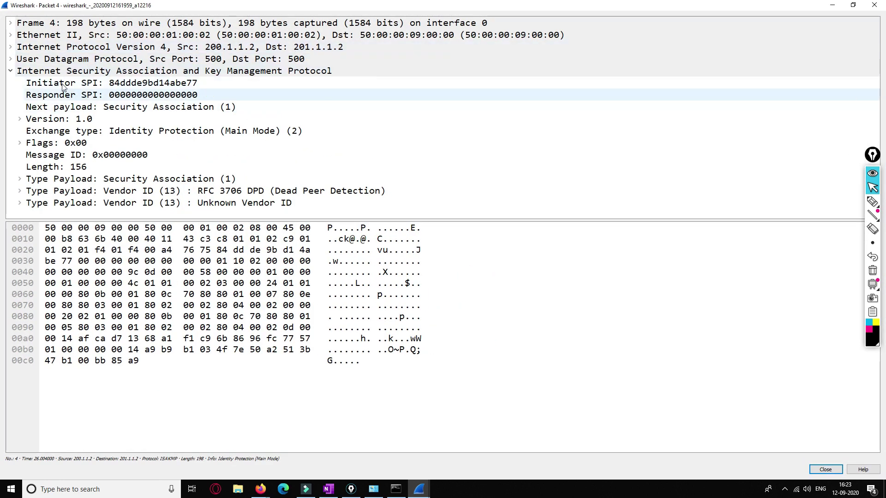
left_click_drag(175, 218, 174, 407)
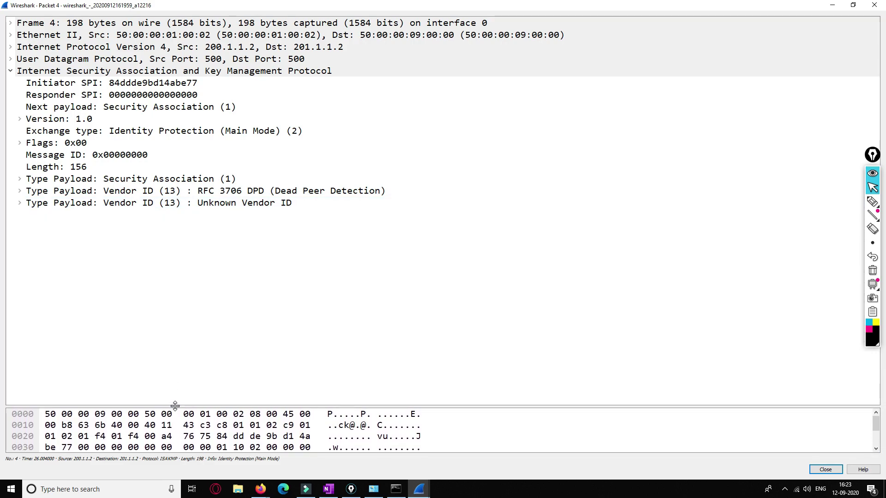
Step: Examine packet 4's Frame, Ethernet II and Internet Protocol Version 4 layers one after another
left_click(56, 24)
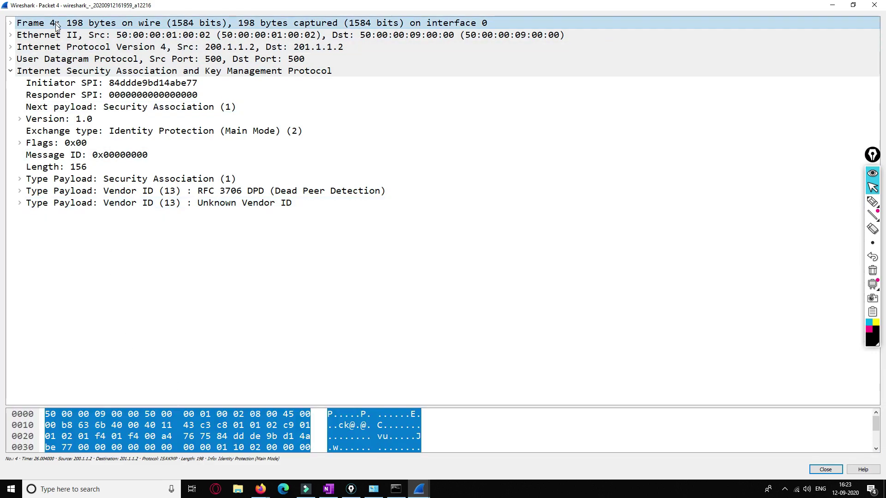
left_click(54, 36)
left_click(54, 47)
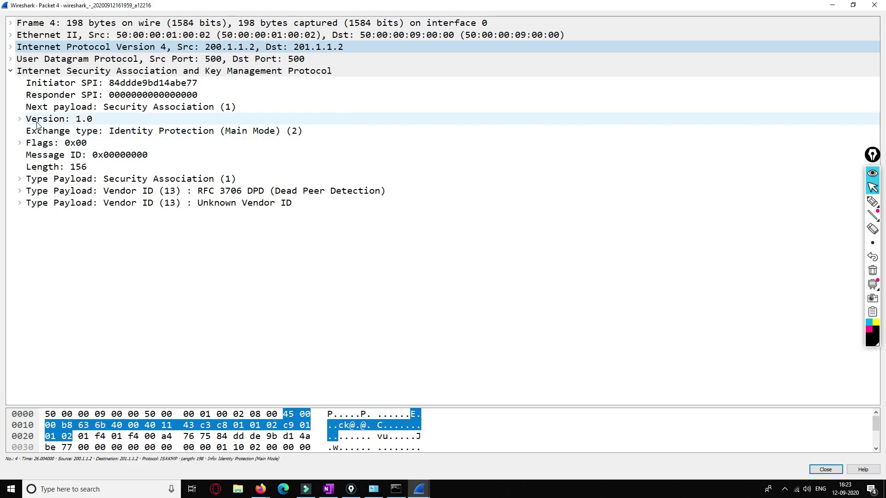
Step: Expand packet 4's Security Association payload down through Proposal # 1 and Transform # 1 to show all of the transform's IKE attributes
left_click(20, 179)
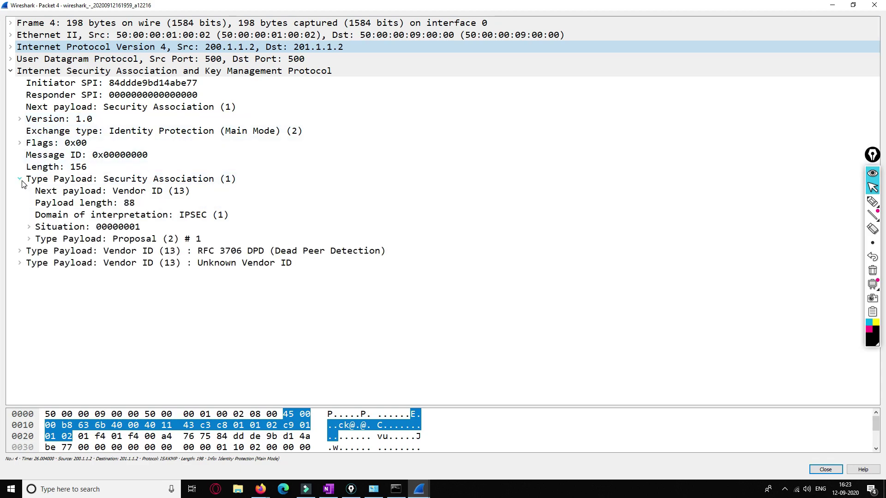
left_click(30, 239)
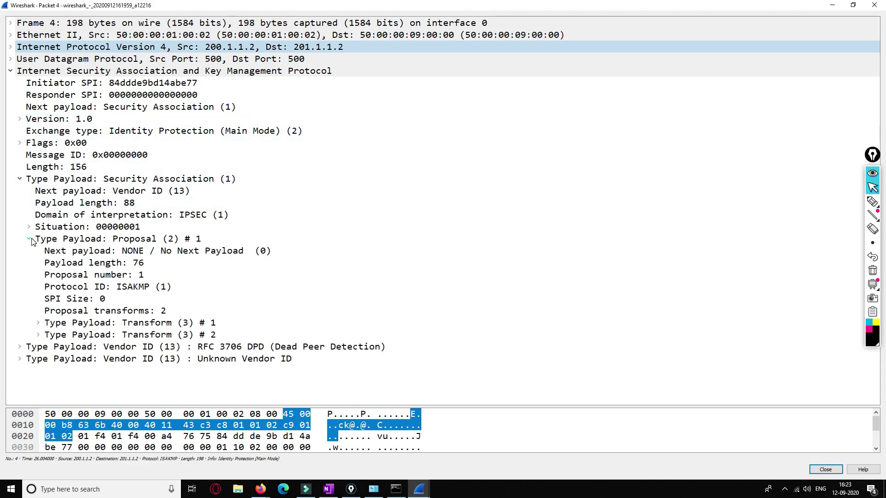
left_click(40, 323)
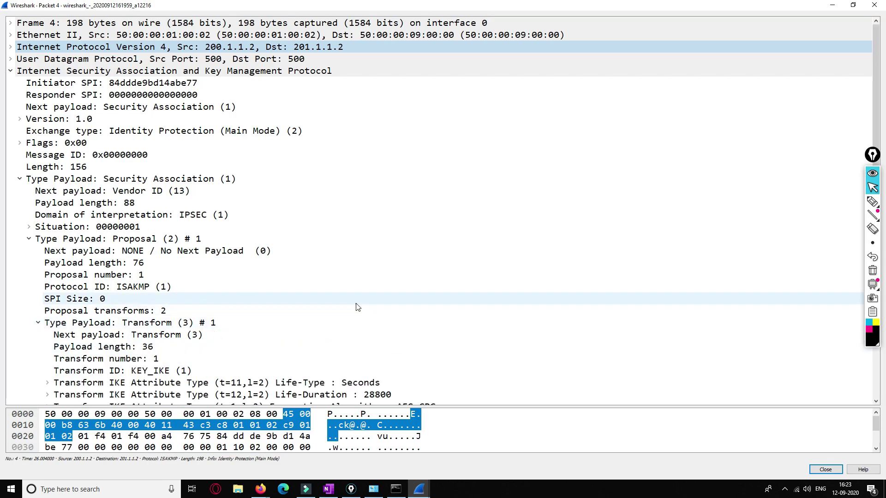
left_click(304, 312)
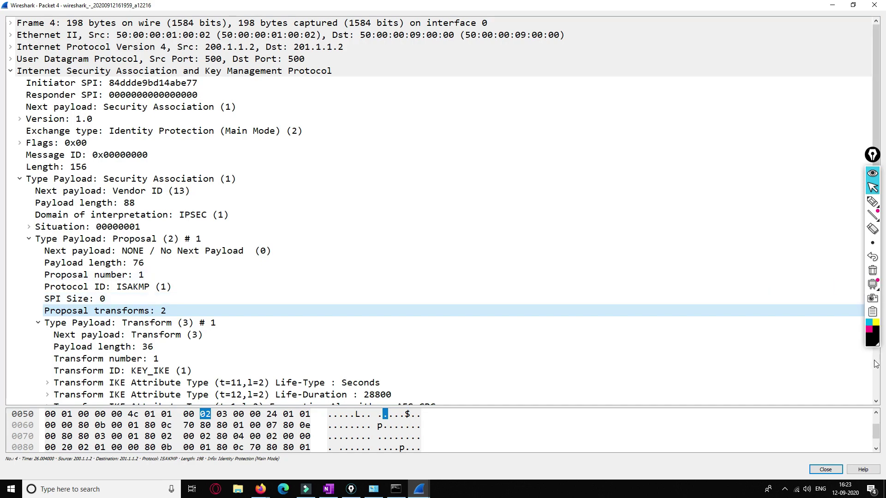
left_click(876, 402)
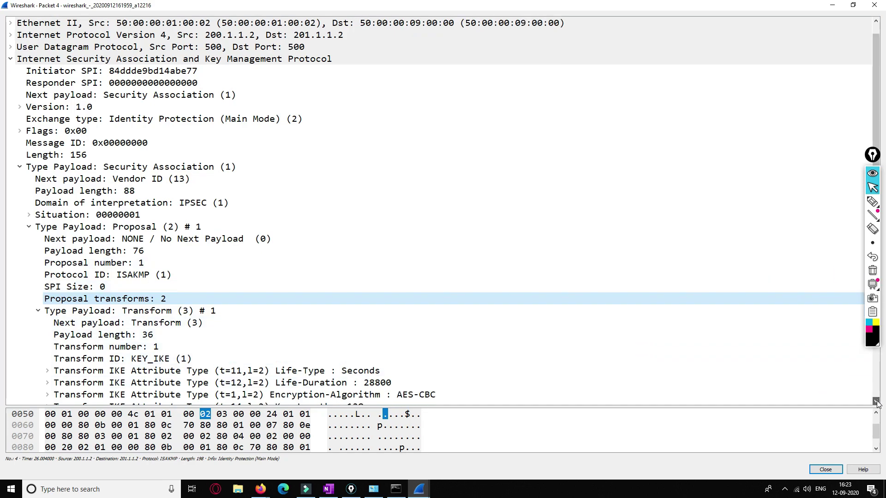
left_click(876, 402)
left_click(876, 402)
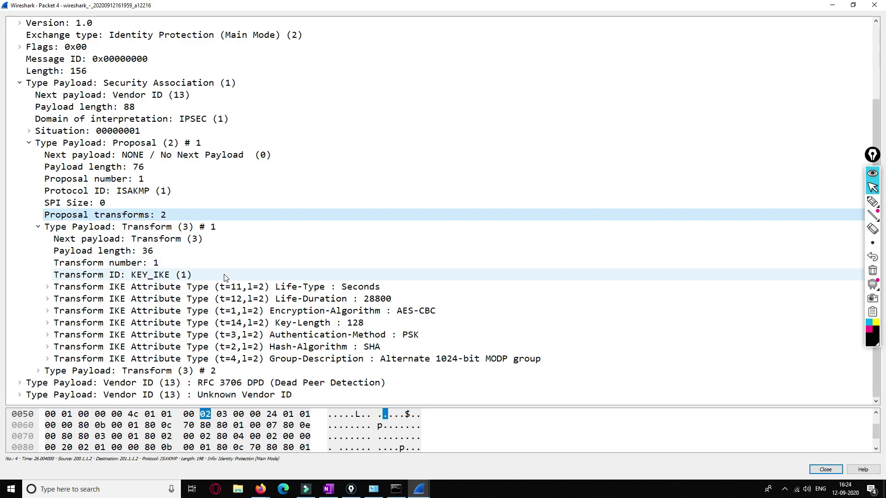
Step: Examine Transform # 1's encryption algorithm, key length, authentication method, hash algorithm and group description attributes in packet 4
left_click(280, 310)
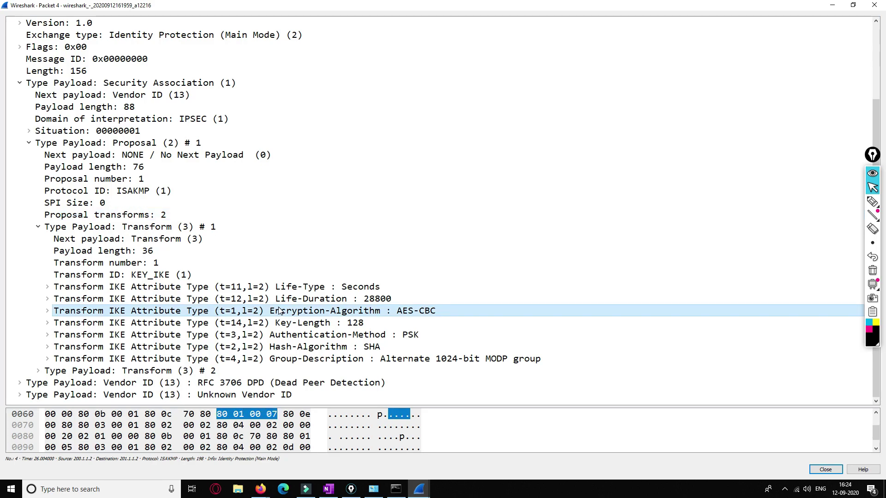
left_click(295, 322)
left_click(296, 336)
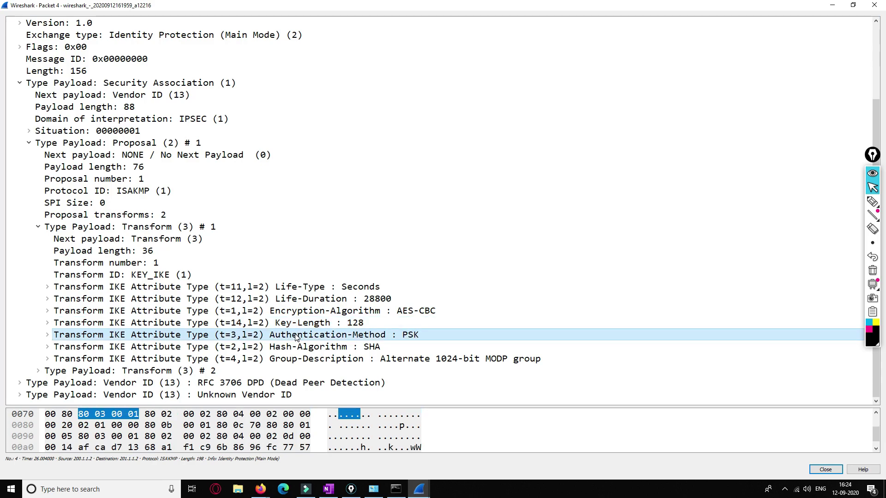
left_click(295, 348)
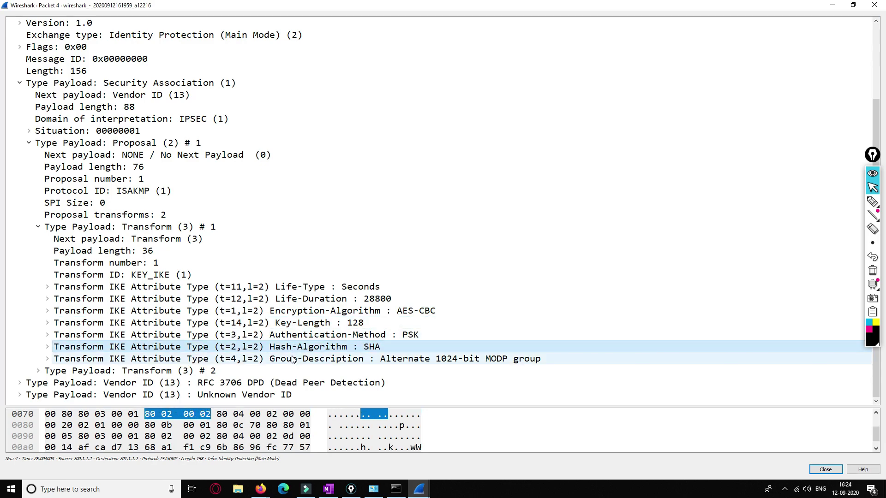
left_click(293, 361)
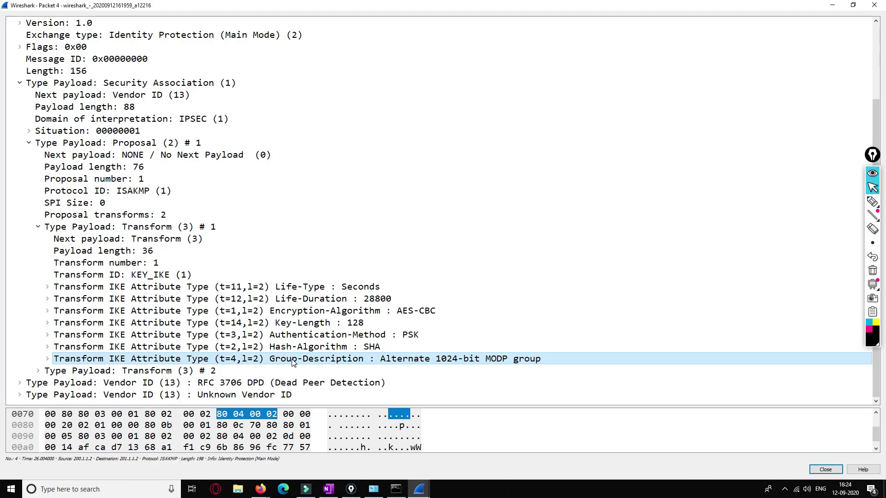
left_click(317, 313)
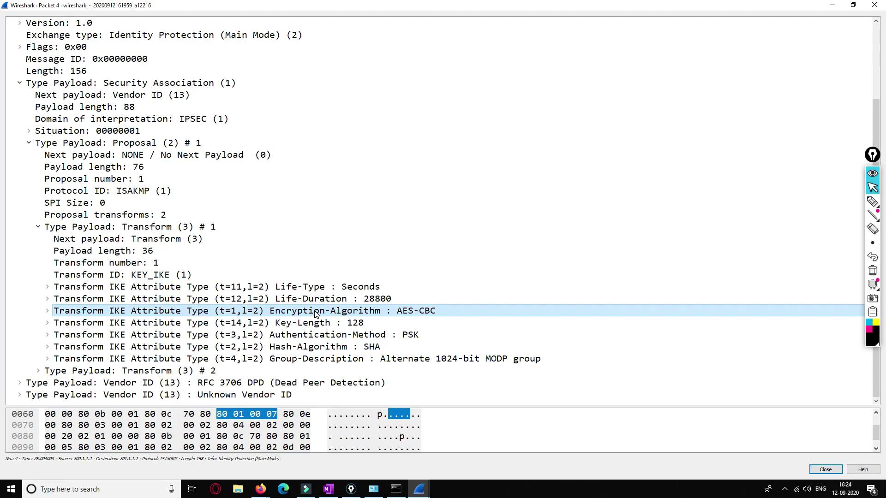
left_click(314, 324)
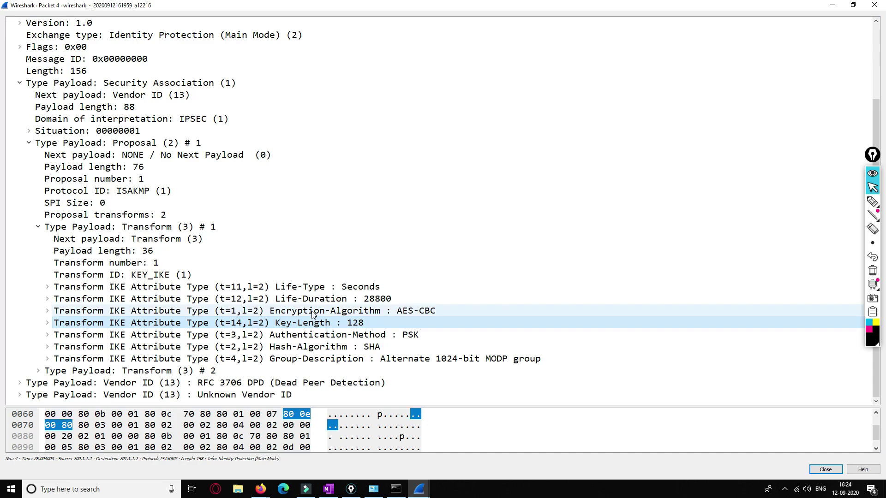
left_click(313, 314)
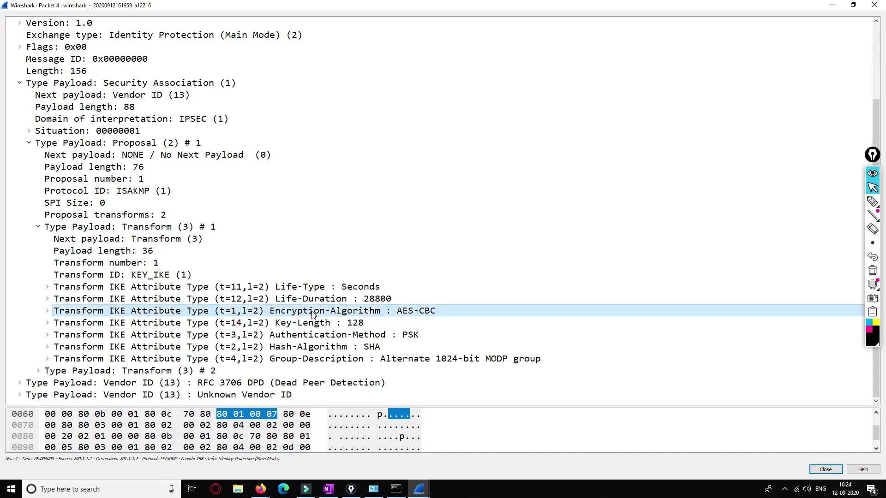
Step: Switch to the Palo Alto firewall's web interface in Firefox and open the default IKE Crypto profile
mouse_move(264, 493)
left_click(260, 449)
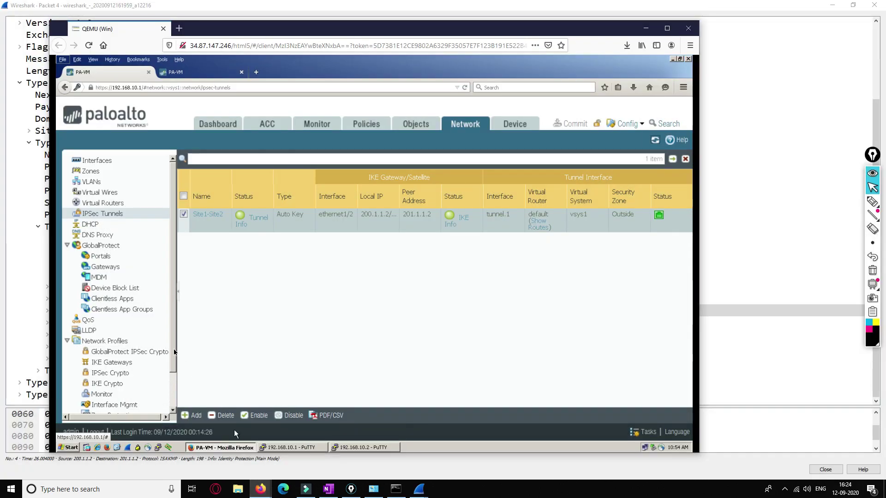
left_click(107, 384)
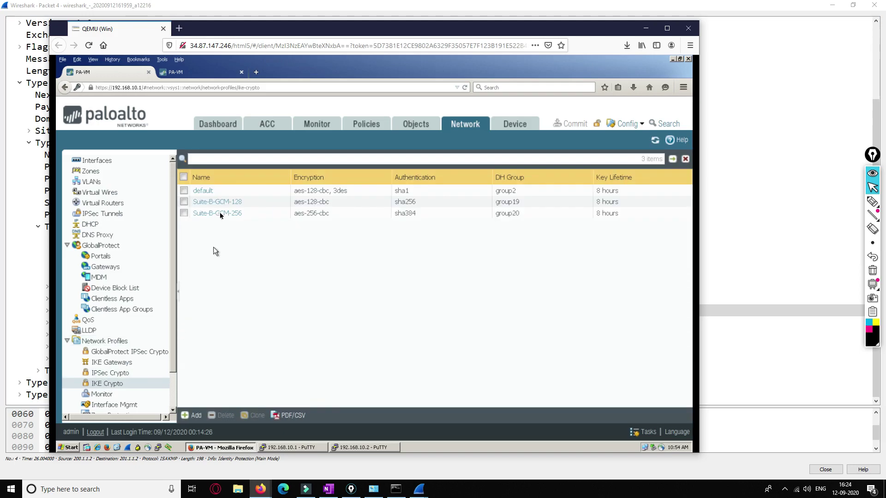
left_click(208, 192)
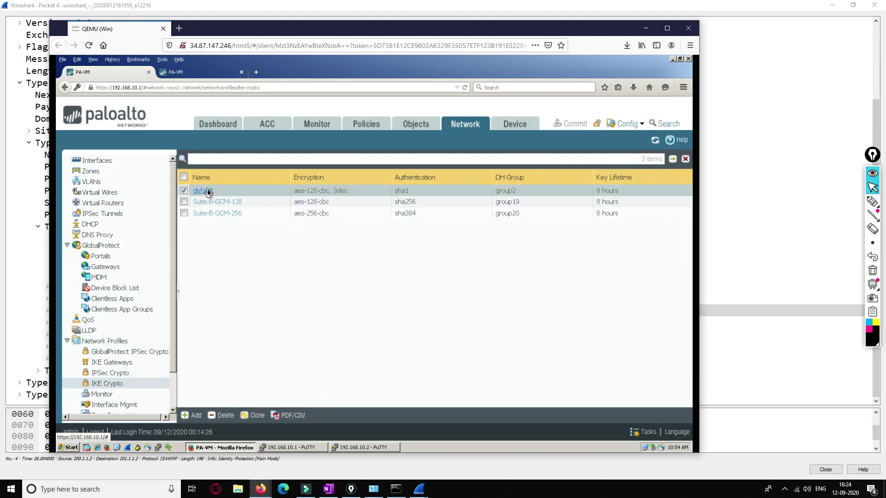
left_click(203, 191)
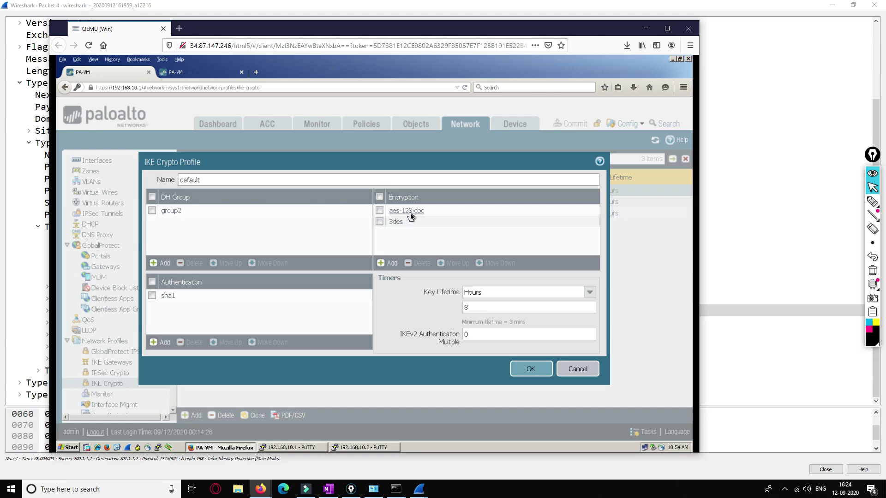
Step: Compare packet 4's key length, authentication, hash and DH group attributes with the firewall's default IKE Crypto profile, and select Transform # 2 in Wireshark
left_click(46, 286)
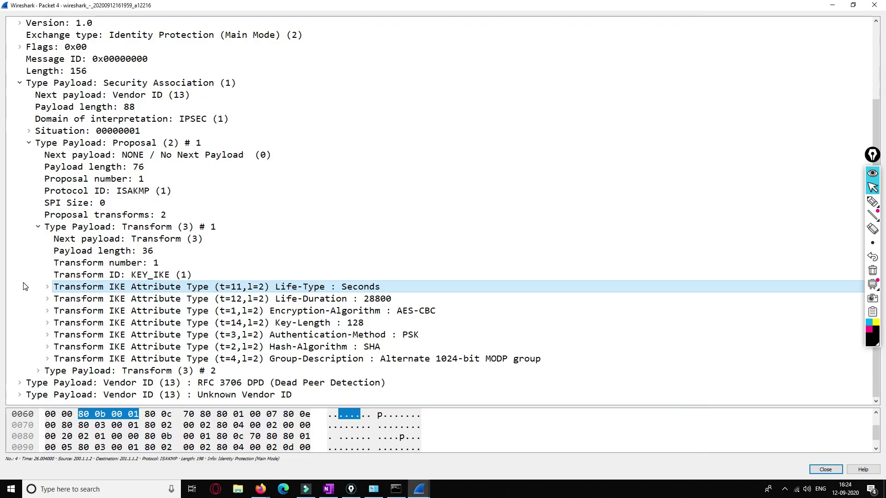
left_click(305, 324)
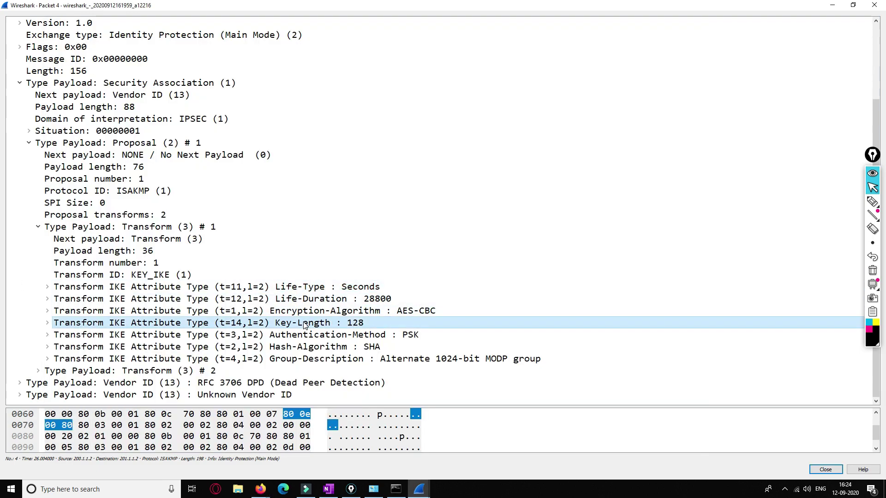
left_click(297, 338)
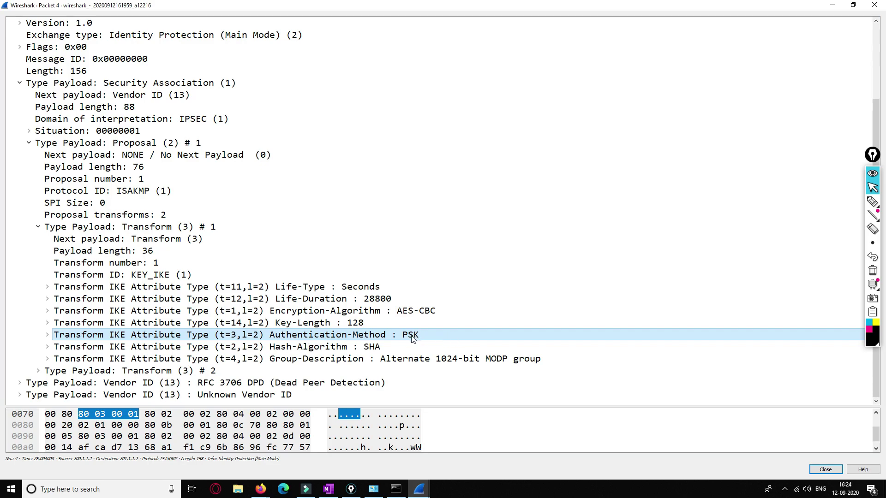
left_click(331, 350)
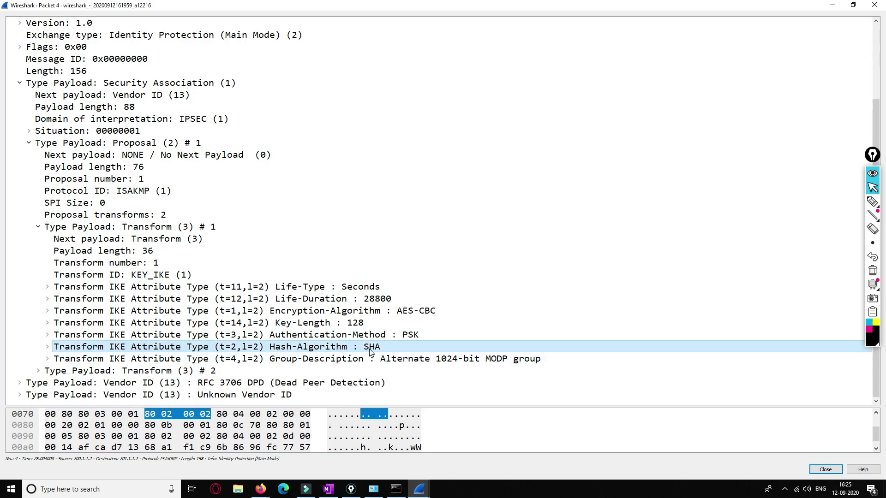
key("alt+Tab")
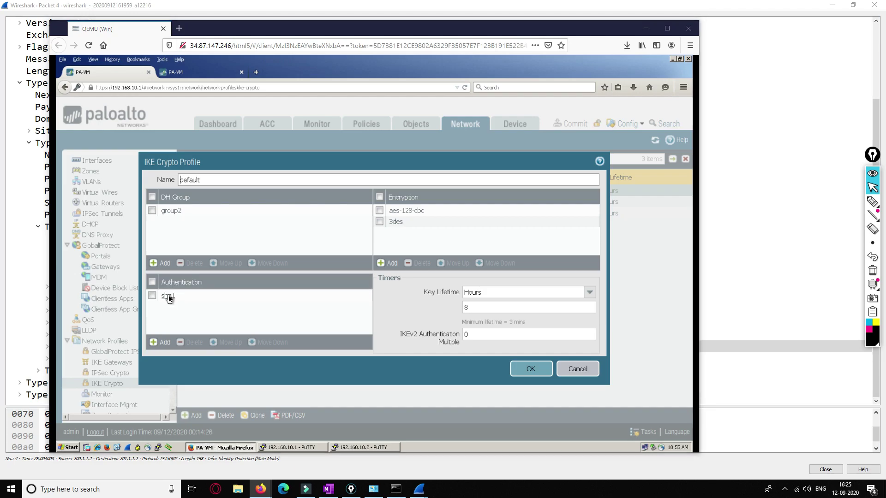
key("alt+Tab")
left_click(327, 363)
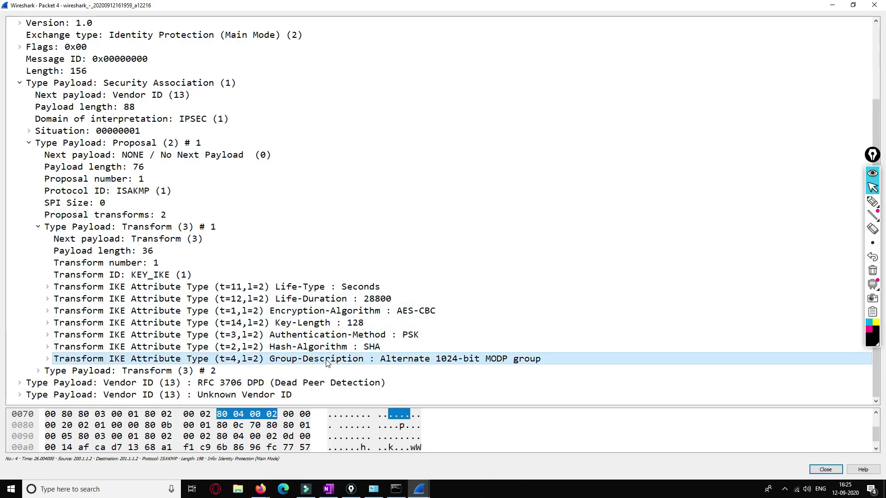
key("alt+Tab")
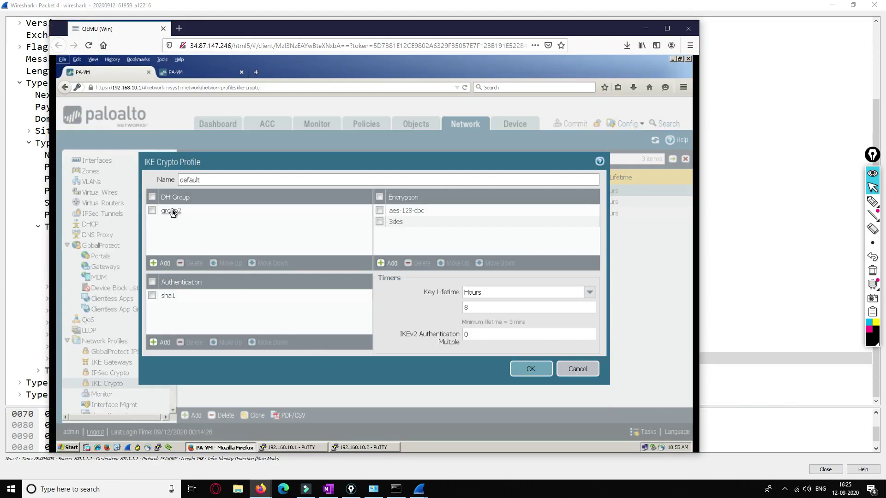
key("alt+Tab")
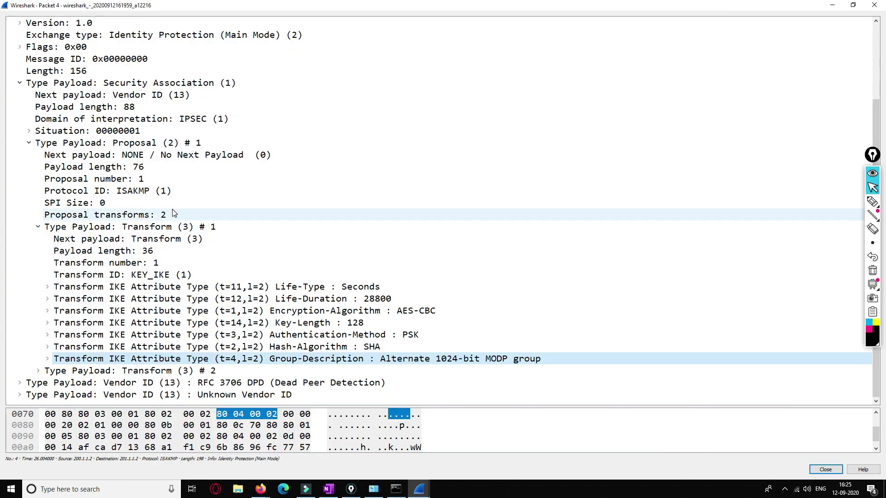
left_click(183, 371)
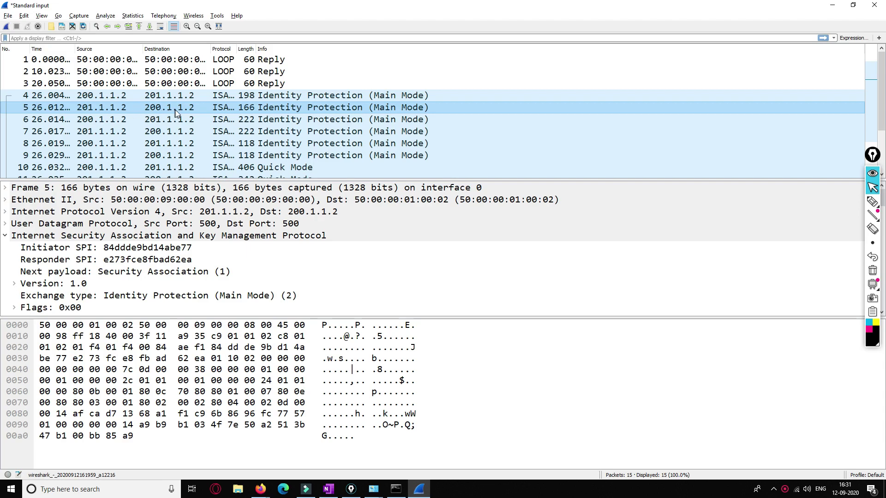
Step: Open packet 5 in its own maximized window and bring up the IKE attributes of its Transform # 1 payload
double_click(104, 107)
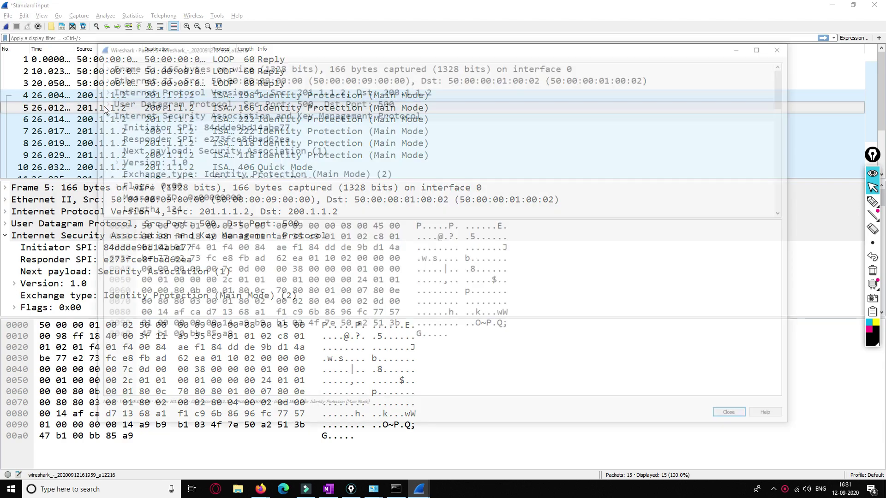
double_click(294, 45)
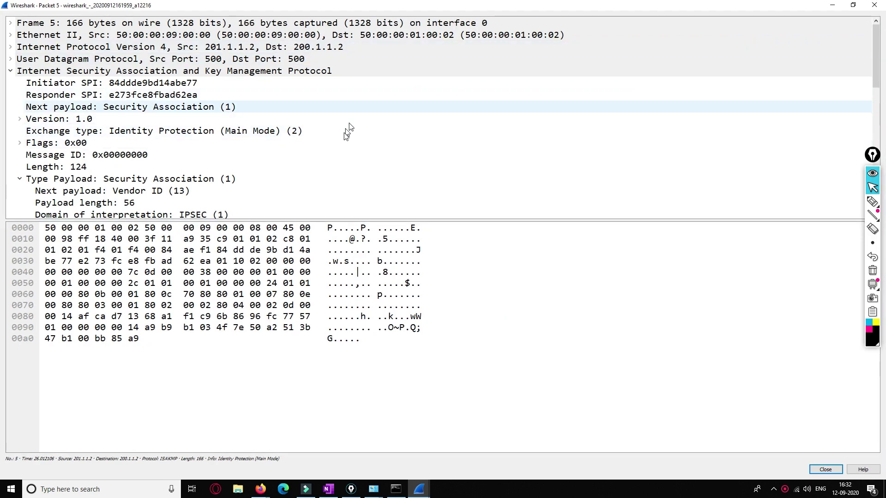
scroll(346, 136, "down", 1)
scroll(344, 138, "down", 7)
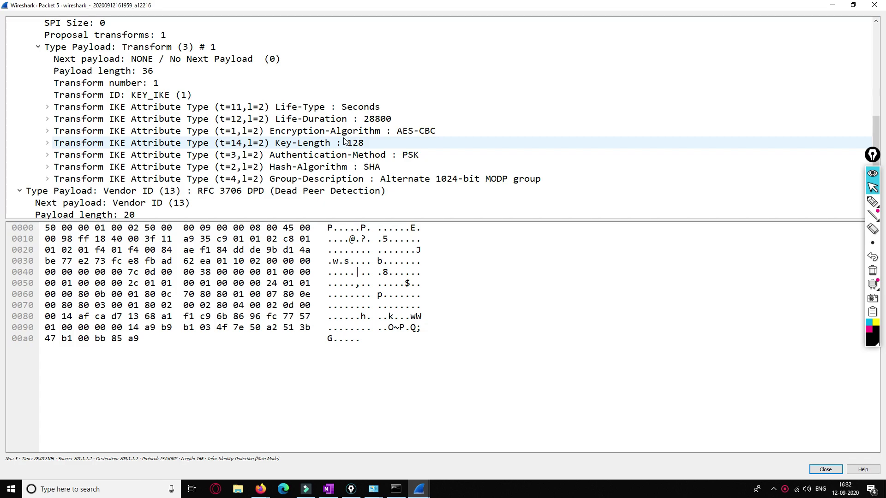
Step: Examine the encryption, key length, authentication, hash and group attributes of packet 5's transform, and its Dead Peer Detection vendor payload
left_click(381, 131)
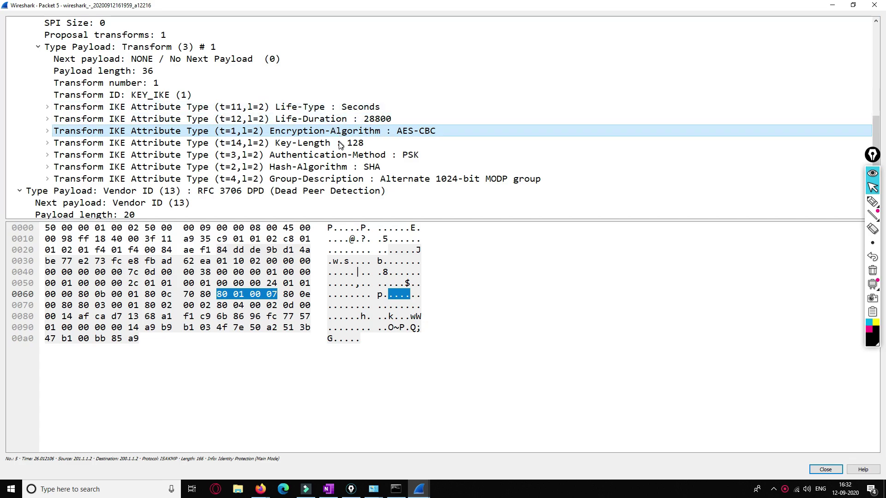
left_click(322, 144)
left_click(317, 158)
left_click(315, 167)
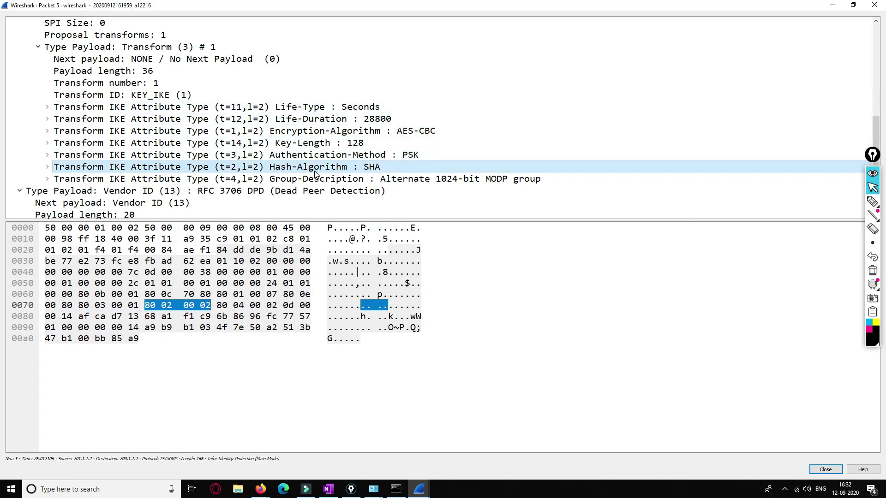
left_click(314, 180)
left_click(314, 195)
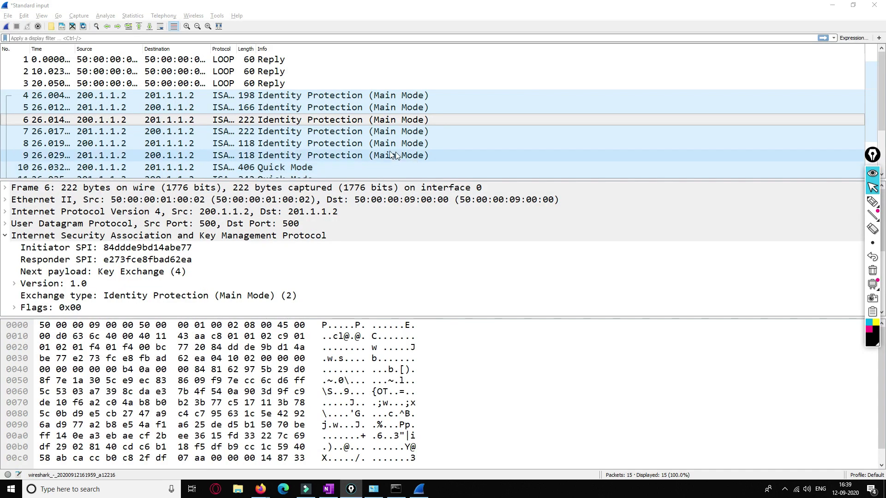
Step: Open packet 6 in its own maximized window and activate the screen annotation pen
left_click(124, 121)
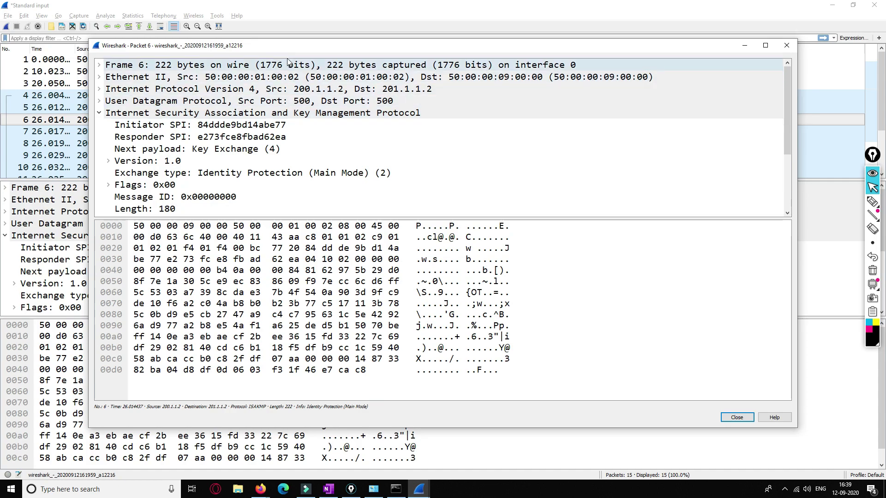
double_click(289, 44)
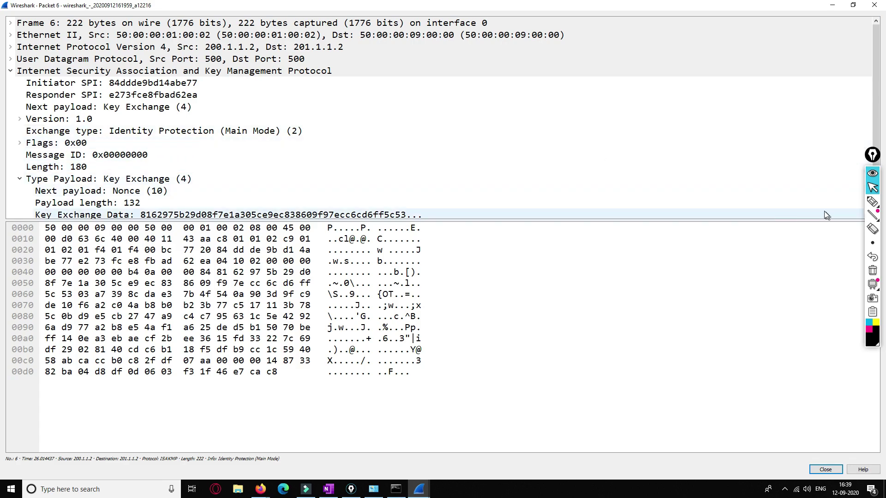
left_click(872, 202)
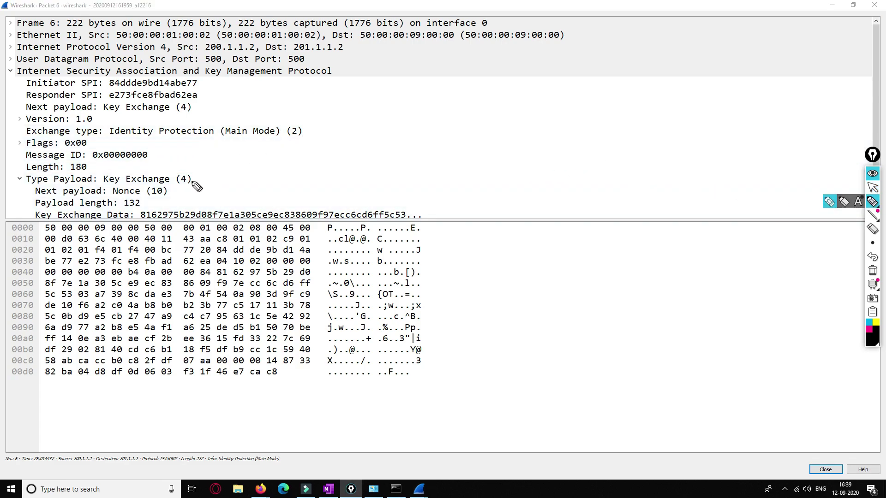
Step: Mark the Key Exchange payload and the Nonce DATA line of packet 6 with check marks
left_click_drag(198, 183, 196, 177)
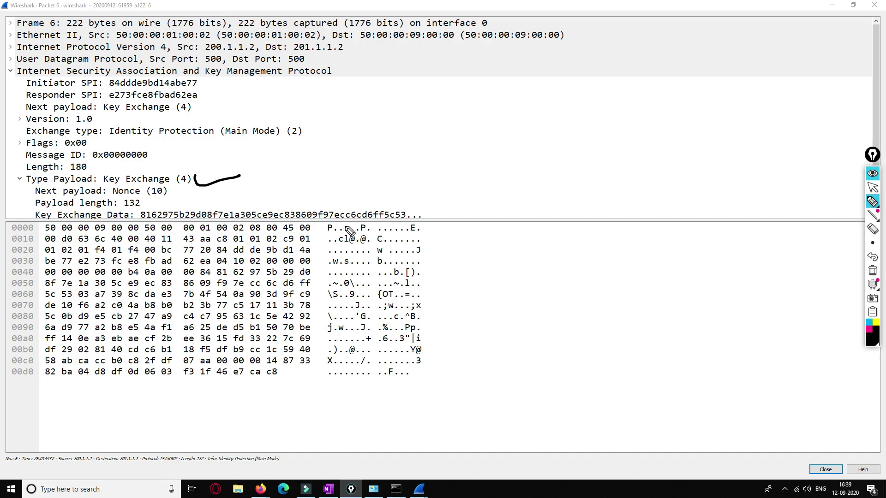
left_click(872, 187)
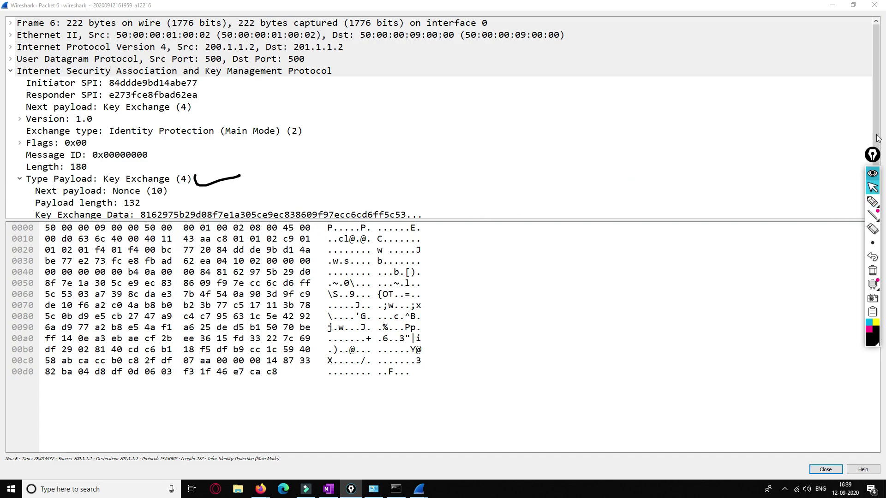
scroll(774, 145, "down", 2)
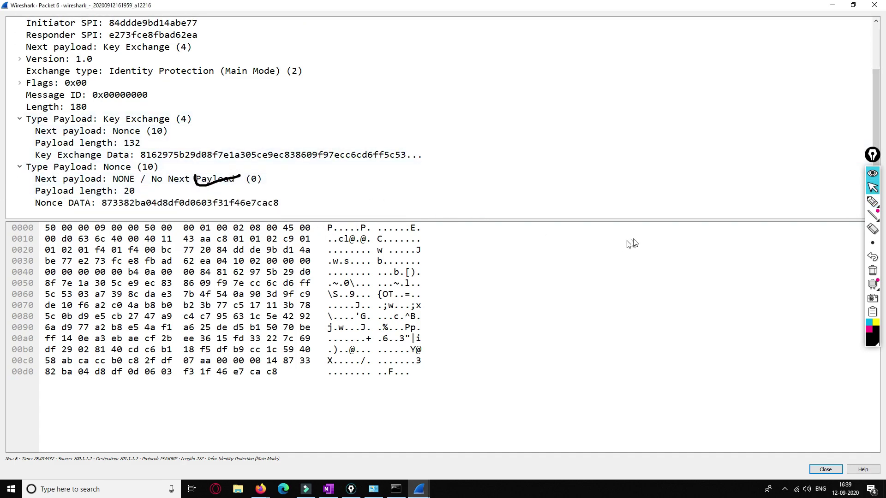
left_click(873, 204)
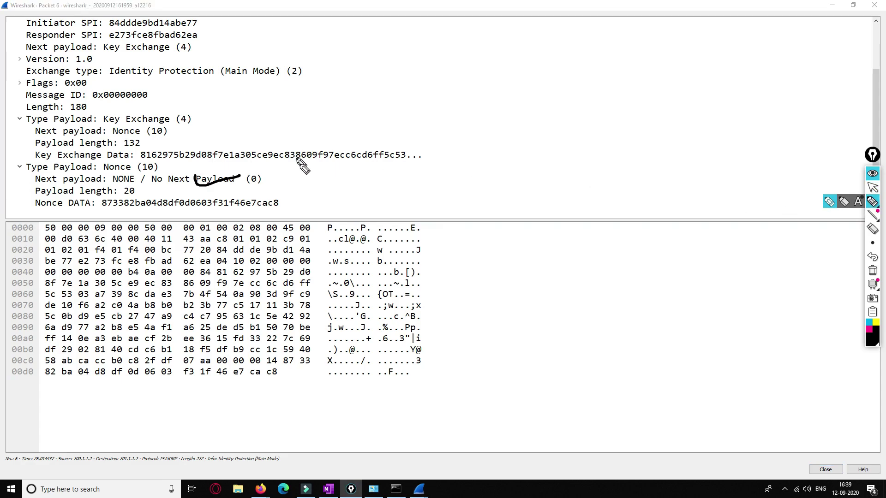
left_click_drag(284, 206, 303, 204)
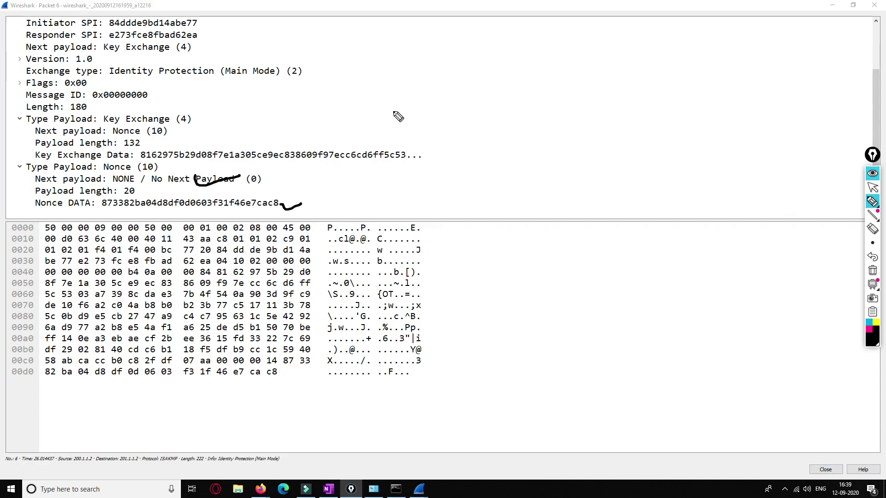
Step: Sketch a peer figure with "Private" and "Public" keys, and tick packet 6's Key Exchange Data with an arrow to "Public"
mouse_move(562, 76)
left_mouse_down()
mouse_move(572, 55)
mouse_move(561, 102)
mouse_move(591, 91)
left_mouse_up()
mouse_move(547, 147)
left_mouse_down()
mouse_move(585, 105)
mouse_move(602, 109)
mouse_move(641, 80)
left_mouse_up()
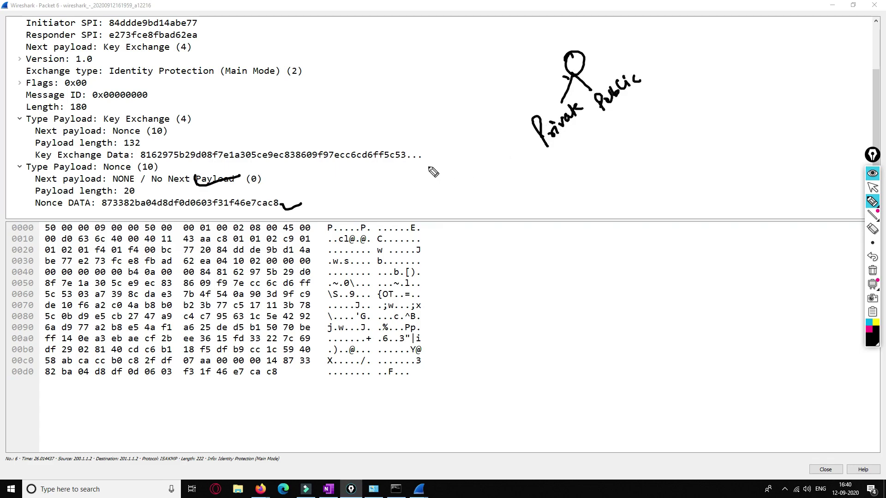
mouse_move(408, 146)
left_mouse_down()
mouse_move(415, 152)
mouse_move(434, 139)
left_mouse_up()
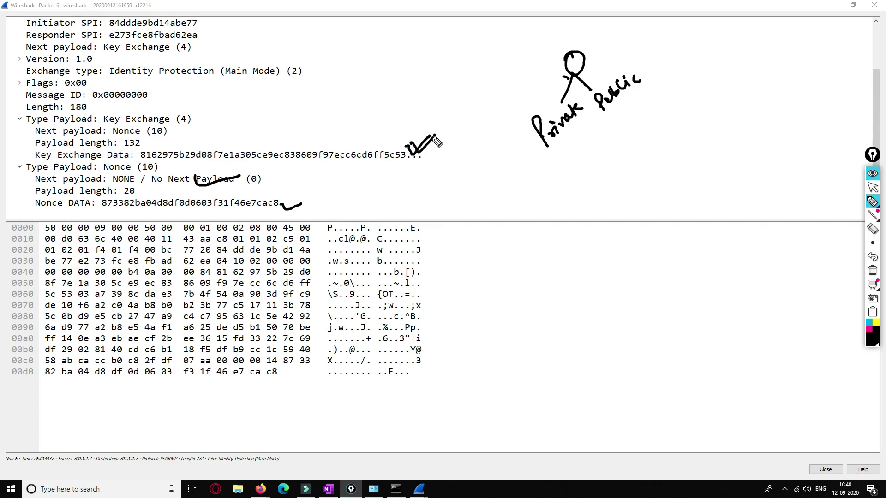
mouse_move(441, 140)
left_mouse_down()
mouse_move(519, 88)
mouse_move(608, 95)
left_mouse_up()
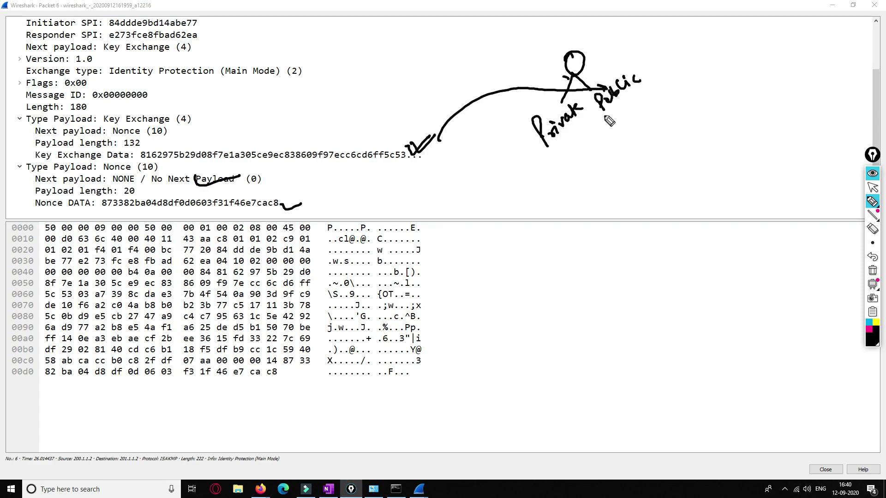
Step: Complete the key sketch with "+", "= Key" and a second peer labelled "Key", and clear all the drawings
left_click_drag(589, 133, 598, 143)
left_click_drag(598, 133, 590, 143)
mouse_move(601, 182)
left_mouse_down()
mouse_move(597, 189)
mouse_move(651, 134)
left_mouse_up()
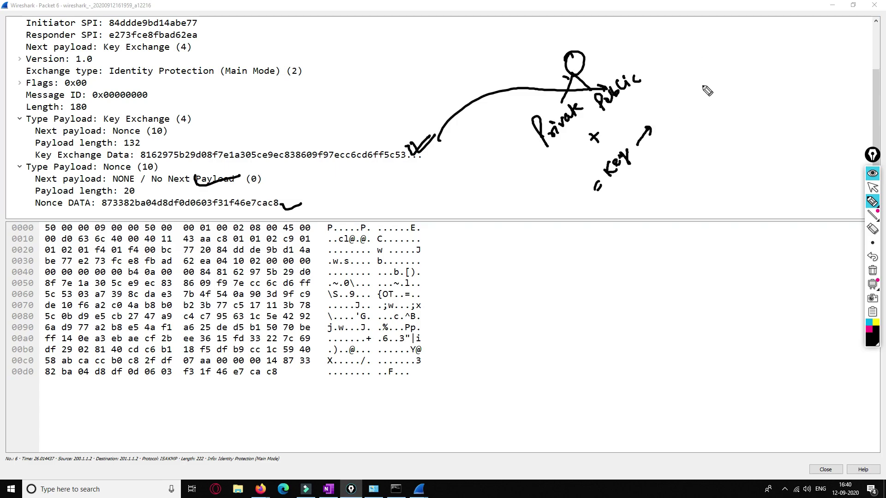
mouse_move(687, 36)
left_mouse_down()
mouse_move(682, 26)
mouse_move(696, 27)
mouse_move(691, 48)
mouse_move(710, 35)
left_mouse_up()
mouse_move(703, 69)
left_mouse_down()
mouse_move(710, 76)
mouse_move(732, 61)
left_mouse_up()
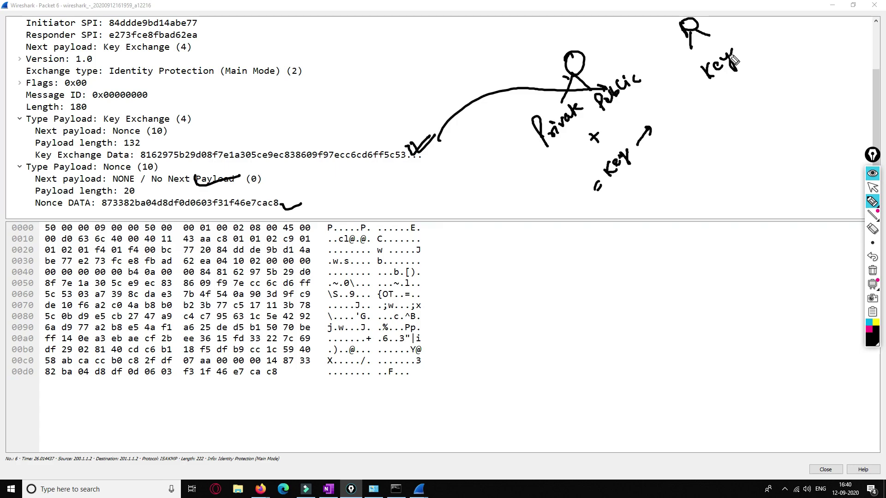
left_click(873, 271)
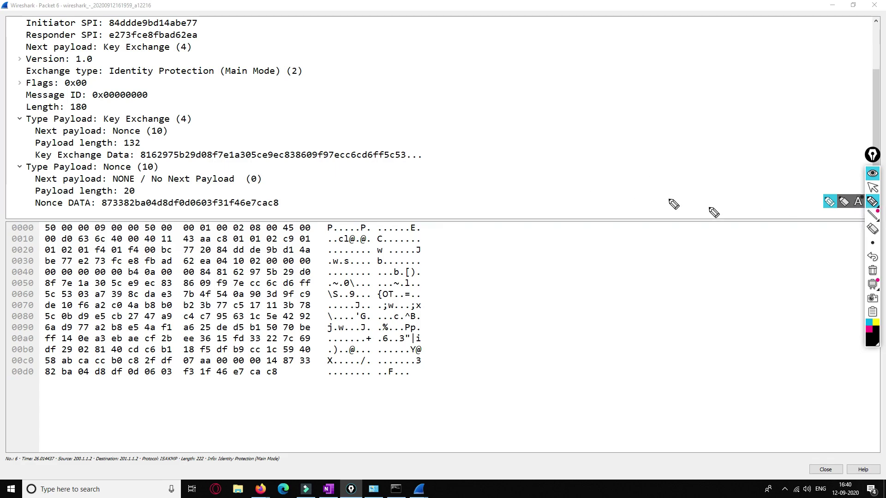
Step: Highlight the bytes of packet 6's Key Exchange Data and Nonce DATA fields in turn
left_click(872, 186)
left_click(126, 157)
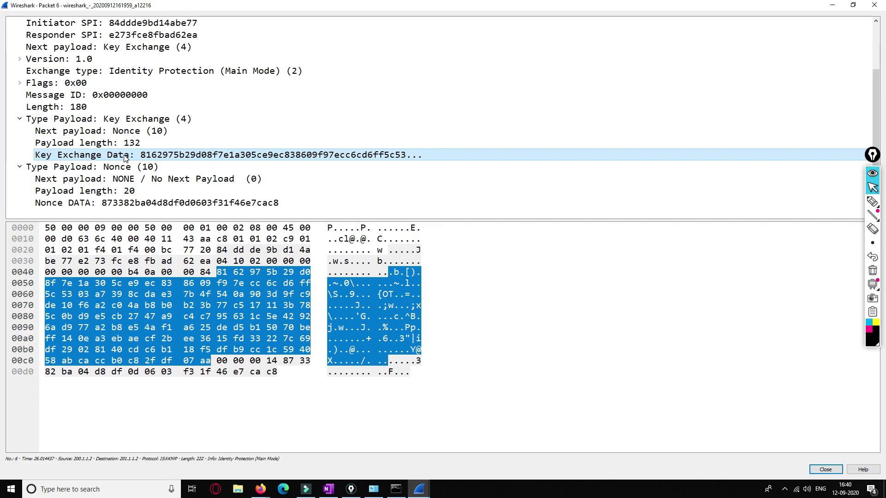
left_click(156, 204)
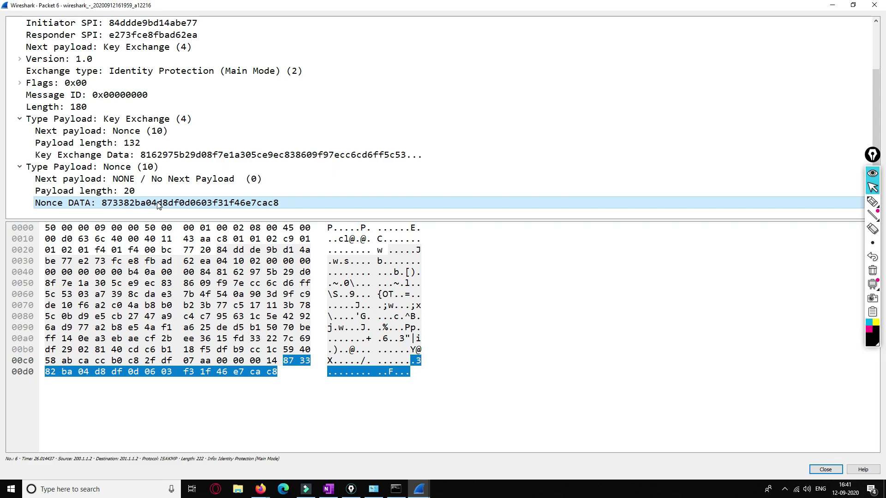
Step: Minimize the packet 6 window and open packet 7 in its own maximized window
left_click(830, 6)
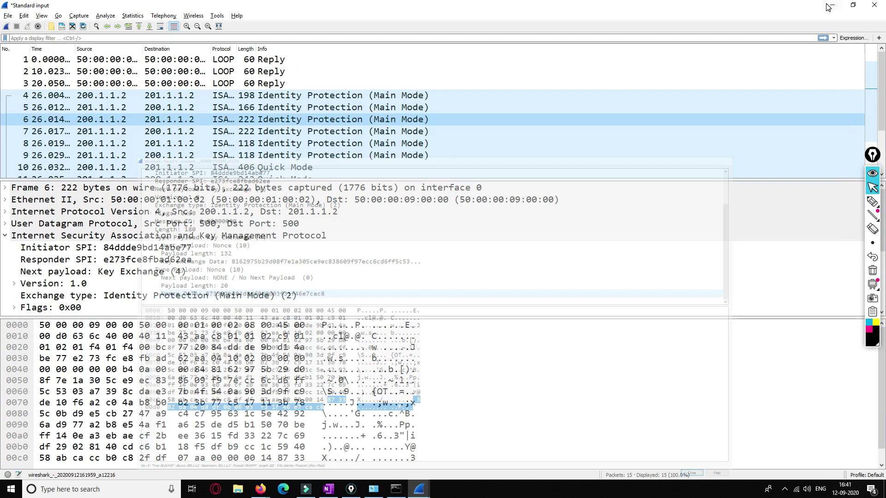
left_click(218, 133)
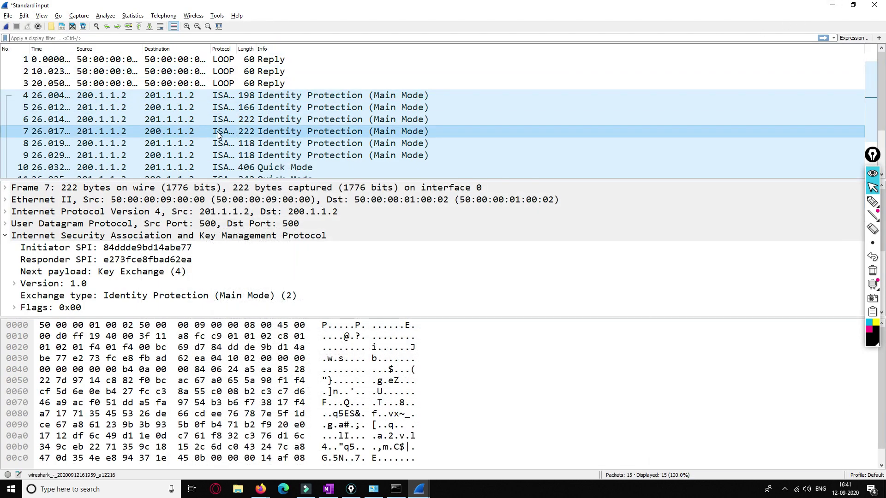
double_click(218, 133)
key("super+Up")
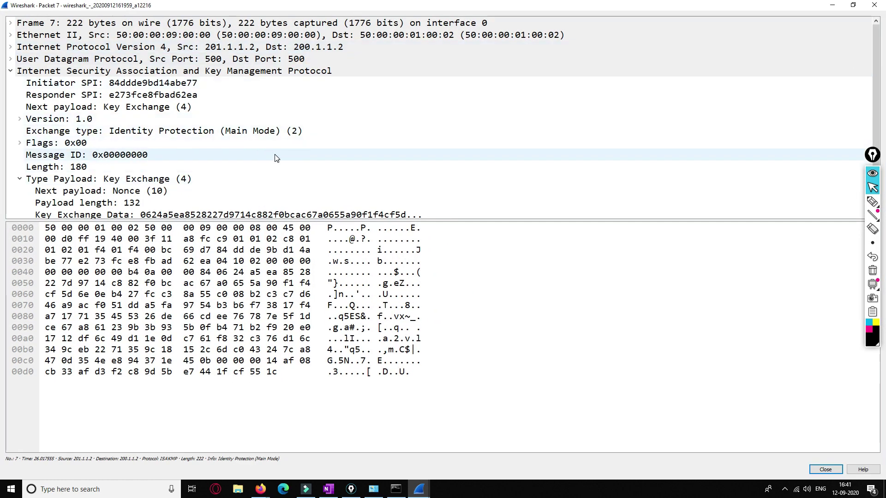
Step: Highlight the bytes of packet 7's Key Exchange Data and Nonce DATA fields in turn
scroll(275, 158, "down", 2)
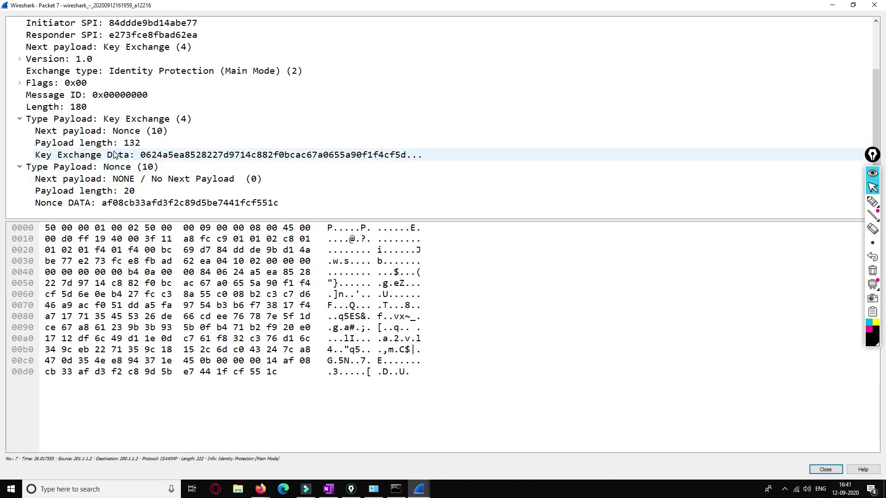
left_click(115, 155)
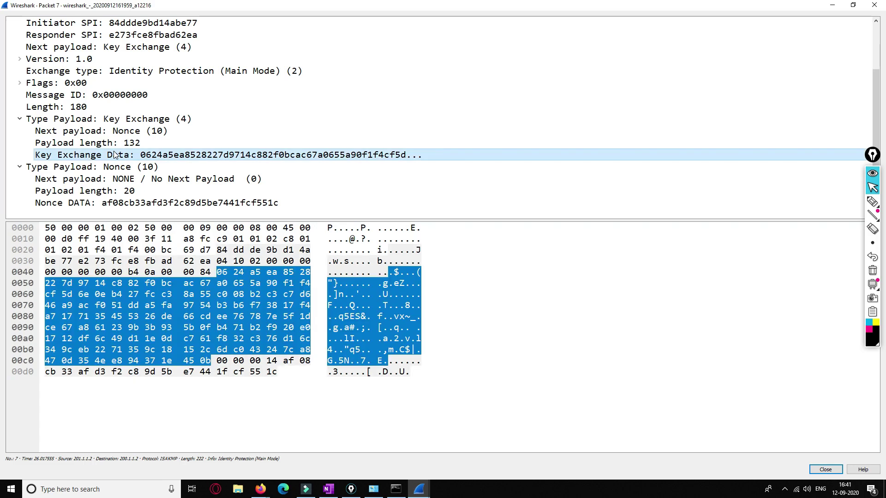
left_click(151, 205)
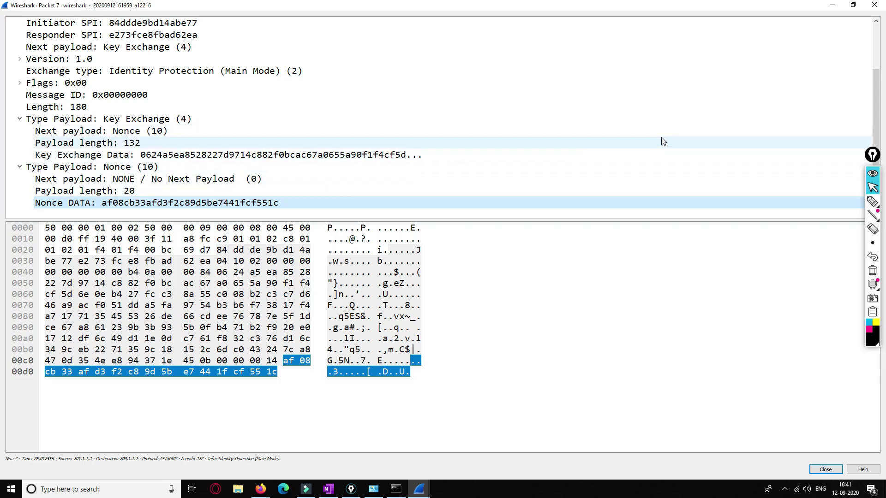
Step: Tick packet 7's Key Exchange Data with the annotation pen and draw two peer circles with "DH" written between them
left_click(872, 202)
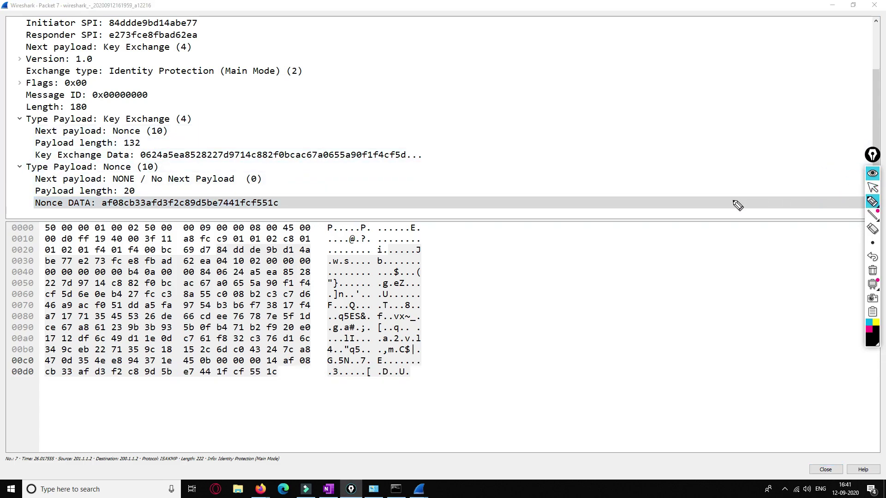
mouse_move(542, 102)
left_mouse_down()
mouse_move(521, 112)
mouse_move(537, 98)
mouse_move(592, 99)
mouse_move(630, 63)
mouse_move(628, 115)
mouse_move(606, 99)
mouse_move(683, 66)
mouse_move(687, 55)
mouse_move(704, 64)
mouse_move(692, 65)
mouse_move(767, 34)
mouse_move(767, 23)
left_mouse_up()
mouse_move(530, 103)
left_mouse_down()
mouse_move(526, 118)
mouse_move(618, 58)
mouse_move(759, 31)
mouse_move(728, 64)
mouse_move(702, 69)
mouse_move(703, 83)
mouse_move(733, 91)
left_mouse_up()
mouse_move(409, 152)
left_mouse_down()
mouse_move(416, 157)
mouse_move(429, 142)
left_mouse_up()
mouse_move(612, 27)
left_mouse_down()
mouse_move(612, 43)
mouse_move(628, 43)
left_mouse_up()
left_click_drag(630, 34, 640, 40)
mouse_move(538, 72)
left_mouse_down()
mouse_move(530, 65)
mouse_move(548, 70)
left_mouse_up()
mouse_move(715, 52)
left_mouse_down()
mouse_move(726, 60)
mouse_move(731, 51)
left_mouse_up()
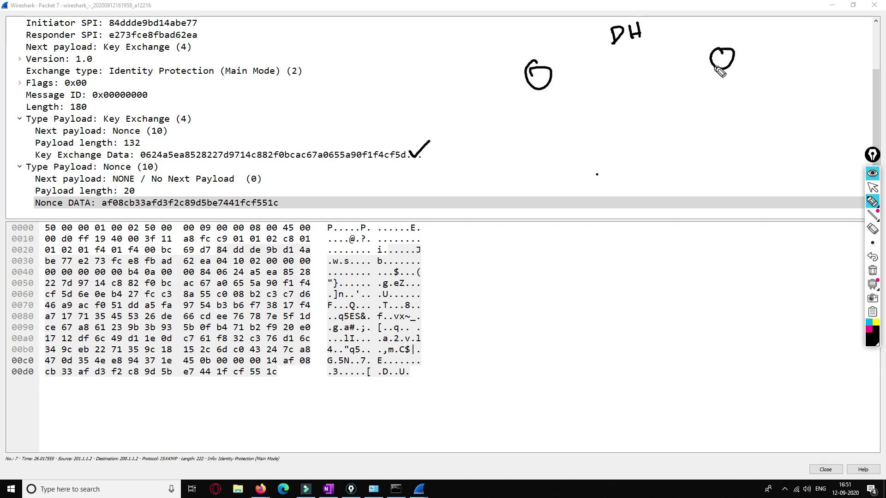
Step: Label the first peer circle "session key" with an arrow and the second one "S key"
mouse_move(485, 126)
left_mouse_down()
mouse_move(616, 98)
mouse_move(610, 105)
left_mouse_up()
left_click_drag(738, 77, 727, 90)
mouse_move(742, 70)
left_mouse_down()
mouse_move(743, 80)
mouse_move(764, 68)
left_mouse_up()
left_click_drag(765, 63, 770, 80)
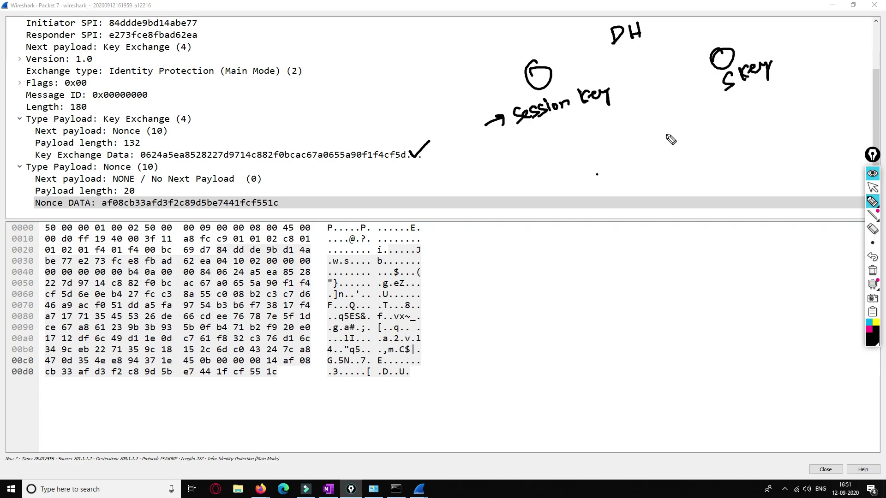
Step: Write the derived keys "SKID_a", "_e" and "_d" under the session key and group them with a brace
mouse_move(523, 135)
left_mouse_down()
mouse_move(532, 161)
mouse_move(536, 144)
left_mouse_up()
mouse_move(550, 134)
left_mouse_down()
mouse_move(544, 145)
mouse_move(565, 125)
mouse_move(563, 143)
mouse_move(592, 116)
mouse_move(606, 140)
left_mouse_up()
mouse_move(614, 151)
left_mouse_down()
mouse_move(593, 145)
mouse_move(606, 161)
left_mouse_up()
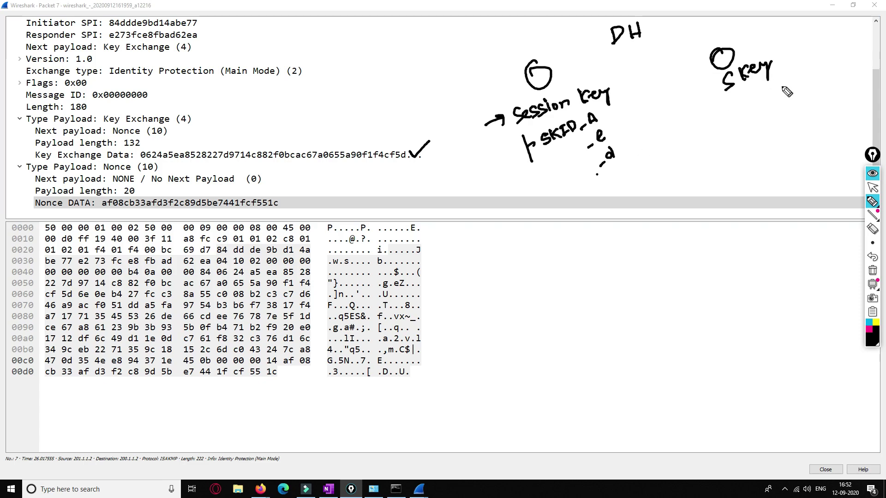
left_click_drag(608, 106, 628, 167)
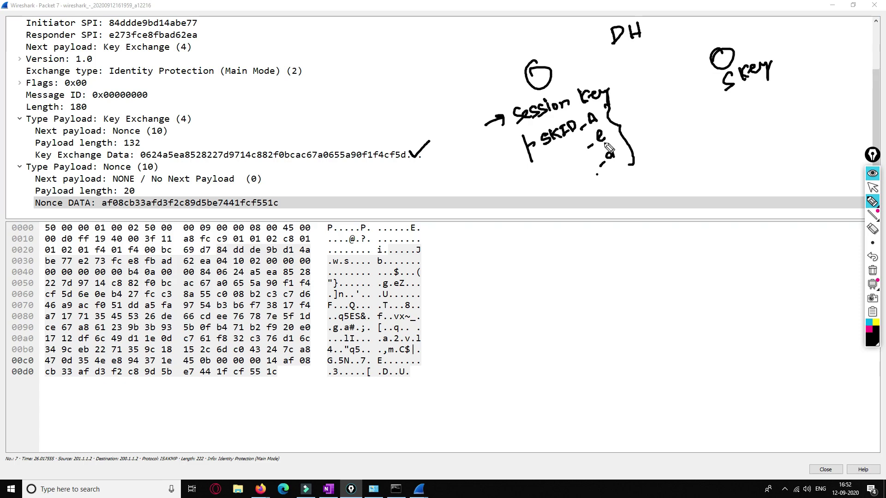
Step: Annotate the derived keys with their purposes, linking "a" to the authentication key and "e" to the encryption key
mouse_move(601, 122)
left_mouse_down()
mouse_move(641, 78)
mouse_move(645, 92)
mouse_move(651, 69)
mouse_move(725, 22)
left_mouse_up()
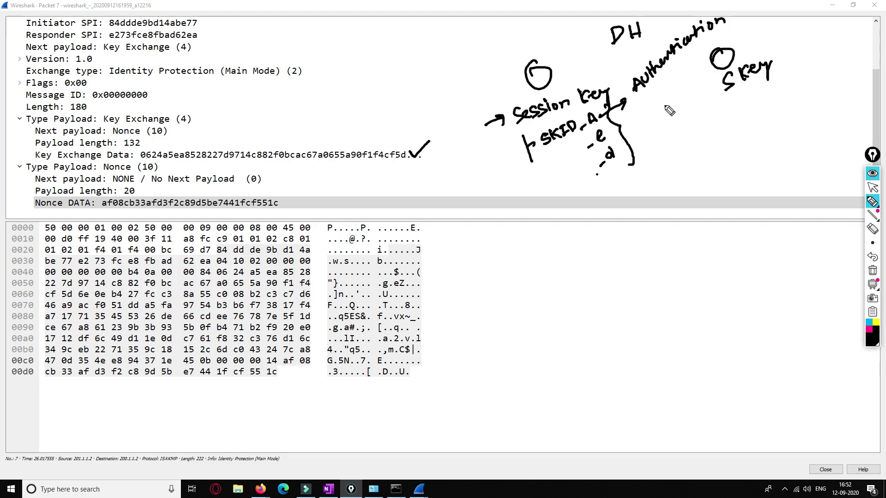
left_click_drag(608, 141, 621, 120)
left_click_drag(647, 46, 665, 33)
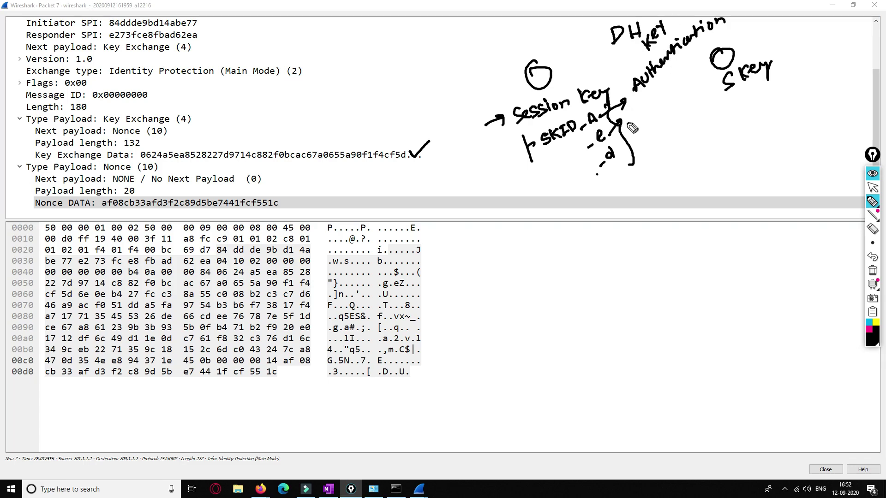
mouse_move(640, 113)
left_mouse_down()
mouse_move(645, 98)
mouse_move(649, 111)
mouse_move(721, 36)
mouse_move(766, 8)
left_mouse_up()
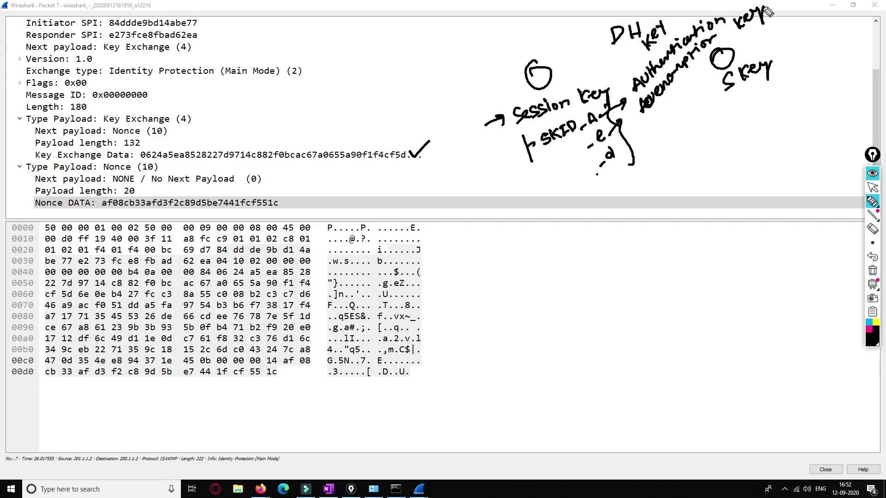
mouse_move(616, 168)
left_mouse_down()
mouse_move(621, 190)
mouse_move(630, 178)
left_mouse_up()
mouse_move(621, 231)
left_mouse_down()
mouse_move(635, 252)
mouse_move(632, 239)
mouse_move(665, 203)
mouse_move(659, 208)
left_mouse_up()
left_click_drag(670, 175, 635, 192)
mouse_move(626, 221)
left_mouse_down()
mouse_move(673, 217)
mouse_move(676, 193)
left_mouse_up()
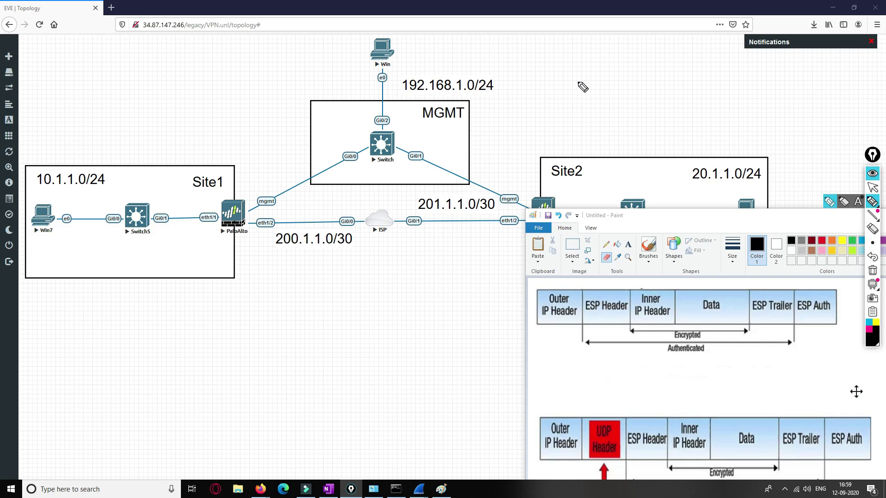
Step: Write "NAT-T" in the empty area above Site2 on the EVE network topology
left_click_drag(579, 95, 596, 73)
mouse_move(596, 87)
left_mouse_down()
mouse_move(604, 69)
mouse_move(610, 86)
mouse_move(652, 48)
left_mouse_up()
left_click_drag(649, 48, 652, 69)
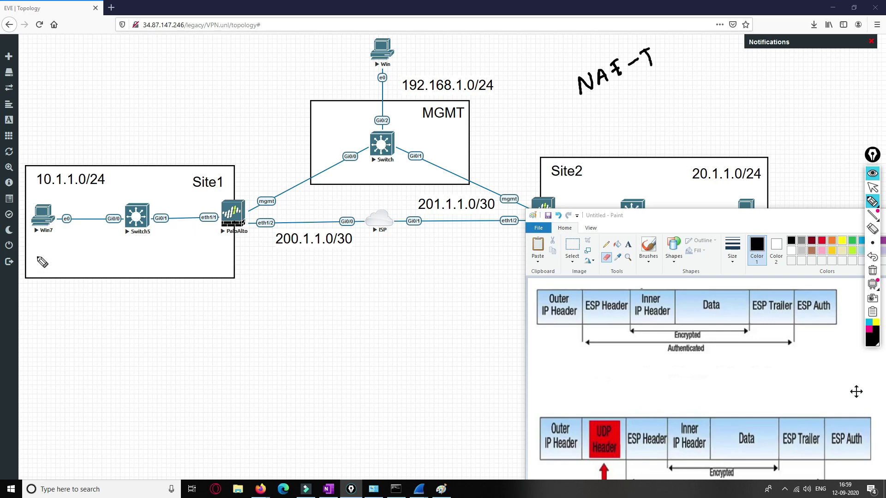
Step: Draw a line beneath the Win7 host and write the packet addresses "S=10.1.1.1" and "D=20.1.1.2" below Site1
left_click_drag(35, 258, 105, 247)
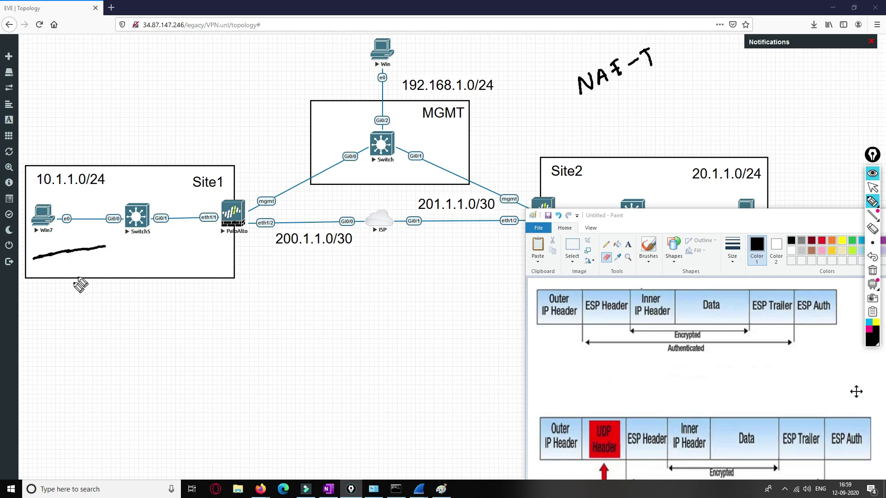
mouse_move(38, 305)
left_mouse_down()
mouse_move(29, 321)
mouse_move(45, 310)
left_mouse_up()
mouse_move(38, 317)
left_mouse_down()
mouse_move(52, 319)
mouse_move(60, 303)
mouse_move(71, 312)
mouse_move(96, 304)
left_mouse_up()
left_click(68, 309)
left_click(77, 306)
left_click(88, 302)
mouse_move(36, 347)
left_mouse_down()
mouse_move(38, 365)
mouse_move(55, 346)
left_mouse_up()
left_click_drag(52, 352, 116, 315)
left_click(82, 337)
left_click(93, 329)
left_click(104, 323)
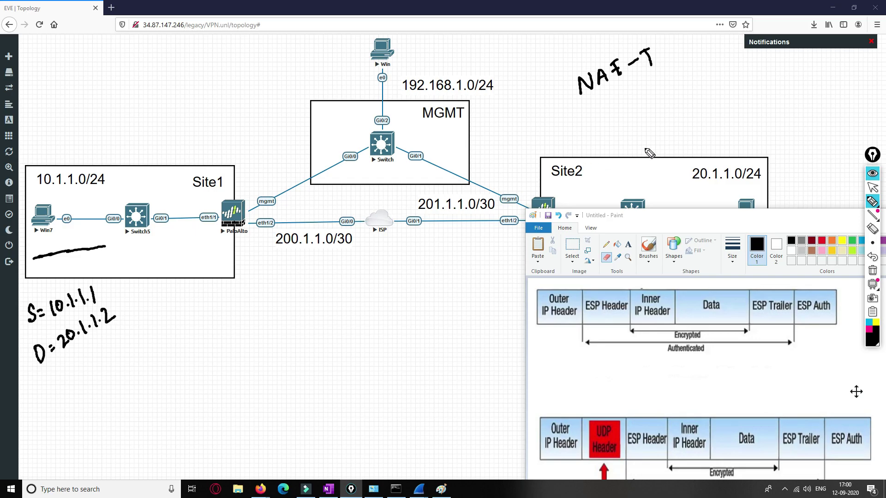
Step: Tick the destination host in Site2 and draw an arrow from the packet addresses toward the Site1 PaloAlto firewall
left_click(757, 189)
left_click_drag(756, 189, 786, 177)
mouse_move(115, 305)
left_mouse_down()
mouse_move(213, 272)
mouse_move(215, 282)
left_mouse_up()
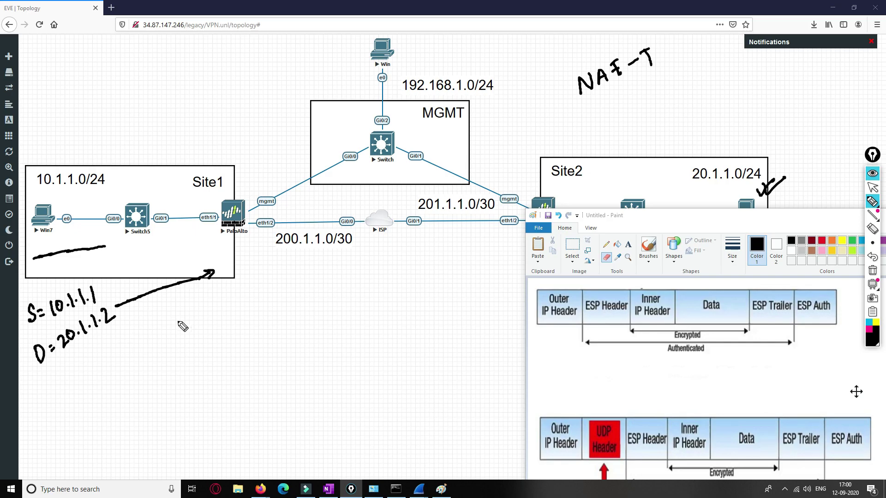
Step: Write the inner packet addresses "S=10.1.1.1" and "D=20.1.1.2" below the Site1 PaloAlto firewall
mouse_move(206, 299)
left_mouse_down()
mouse_move(198, 313)
mouse_move(263, 286)
left_mouse_up()
left_click(213, 301)
left_click(213, 307)
left_click(235, 304)
left_click(246, 291)
left_click(256, 286)
mouse_move(214, 329)
left_mouse_down()
mouse_move(215, 341)
mouse_move(226, 326)
mouse_move(244, 339)
mouse_move(247, 317)
mouse_move(266, 309)
left_mouse_up()
left_click(255, 319)
left_click(267, 308)
left_click_drag(270, 297, 278, 302)
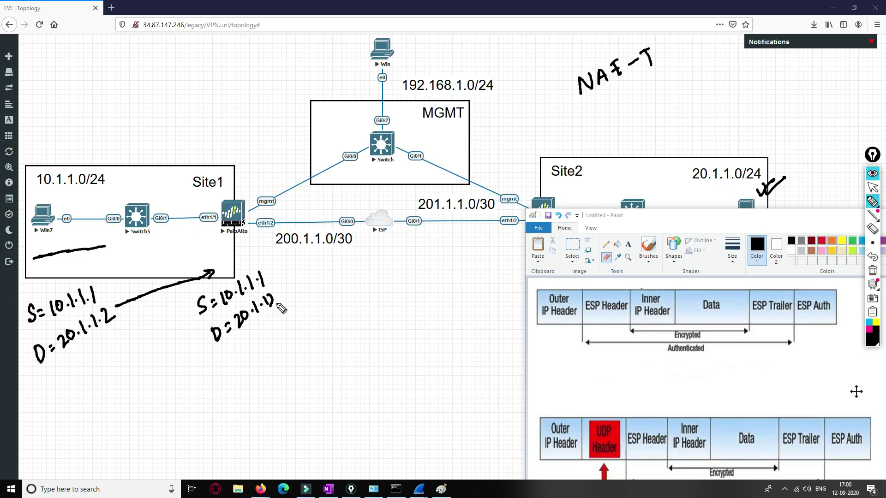
Step: Box the inner packet, prepend an "ESP" header box, and add an outer header box with source address 200.1.1.2
left_click(184, 300)
mouse_move(184, 300)
left_mouse_down()
mouse_move(275, 256)
mouse_move(301, 309)
mouse_move(243, 355)
mouse_move(209, 349)
mouse_move(185, 303)
mouse_move(164, 353)
mouse_move(210, 373)
mouse_move(224, 362)
left_mouse_up()
mouse_move(176, 347)
left_mouse_down()
mouse_move(190, 331)
mouse_move(179, 347)
mouse_move(138, 341)
mouse_move(113, 366)
mouse_move(148, 416)
mouse_move(194, 389)
left_mouse_up()
mouse_move(125, 363)
left_mouse_down()
mouse_move(121, 376)
mouse_move(133, 386)
mouse_move(169, 359)
left_mouse_up()
left_click(131, 367)
left_click(133, 373)
left_click(145, 375)
left_click(158, 361)
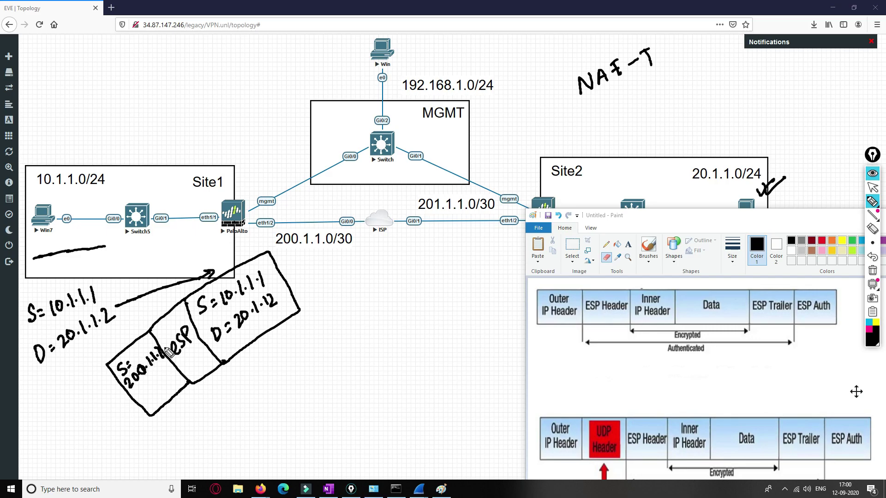
Step: Add the destination label "D=" and the destination IP address to the outer header box
mouse_move(138, 395)
left_mouse_down()
mouse_move(156, 434)
mouse_move(186, 399)
mouse_move(193, 409)
mouse_move(205, 397)
left_mouse_up()
left_click(148, 396)
left_click(149, 392)
left_click(180, 409)
left_click(189, 402)
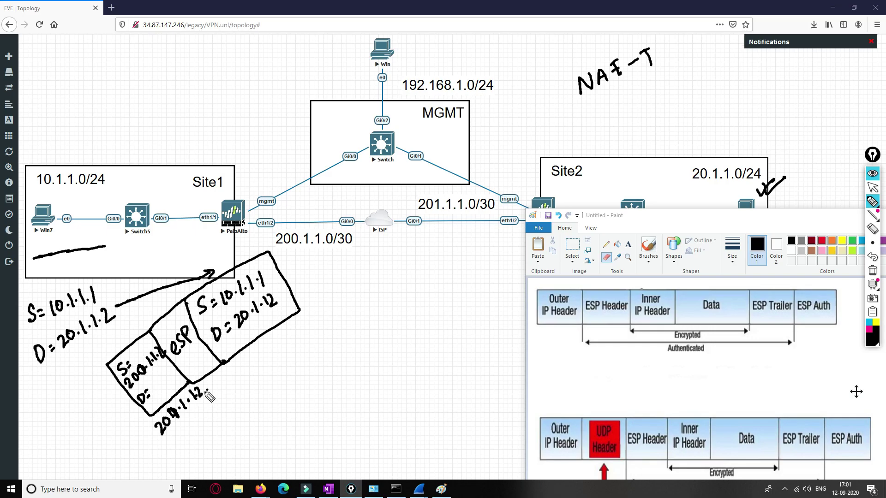
Step: Circle the ESP-protected portion of the packet, write "ISP" beside it, and tick the outer source and destination addresses
mouse_move(161, 329)
left_mouse_down()
mouse_move(246, 264)
mouse_move(292, 283)
mouse_move(273, 332)
mouse_move(208, 382)
mouse_move(160, 340)
mouse_move(176, 305)
mouse_move(187, 337)
left_mouse_up()
mouse_move(278, 333)
left_mouse_down()
mouse_move(275, 346)
mouse_move(292, 334)
left_mouse_up()
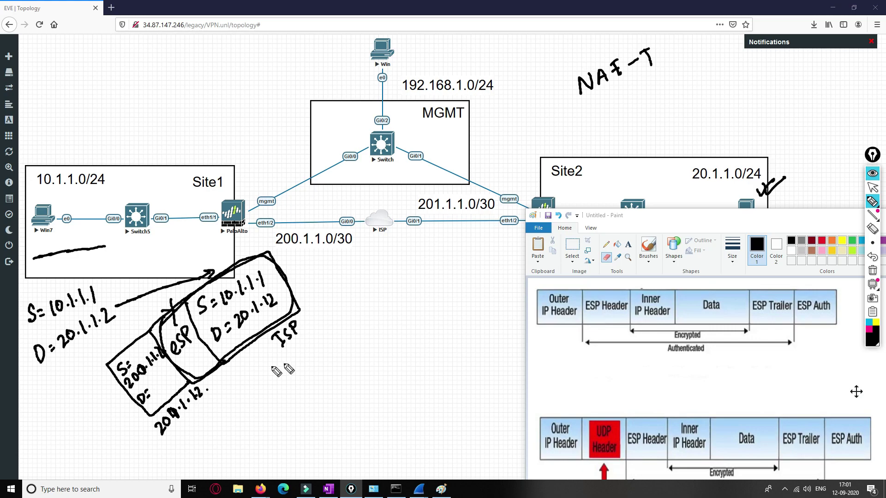
left_click_drag(112, 396, 125, 391)
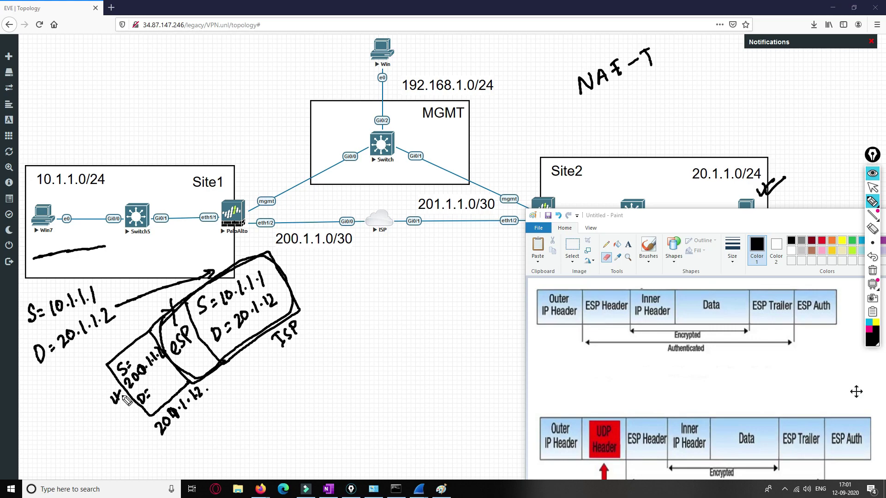
left_click_drag(134, 436, 151, 439)
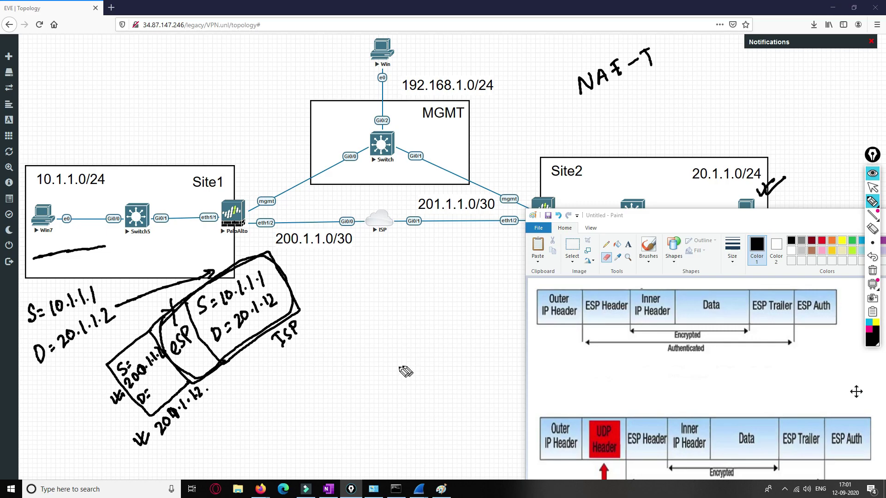
Step: Write "NAT - PAT" beneath the "NAT-T" note and clear all annotations from the screen
mouse_move(585, 128)
left_mouse_down()
mouse_move(599, 111)
mouse_move(614, 115)
mouse_move(627, 91)
mouse_move(626, 113)
mouse_move(664, 77)
mouse_move(685, 84)
mouse_move(695, 61)
left_mouse_up()
left_click(657, 81)
left_click_drag(685, 65, 688, 82)
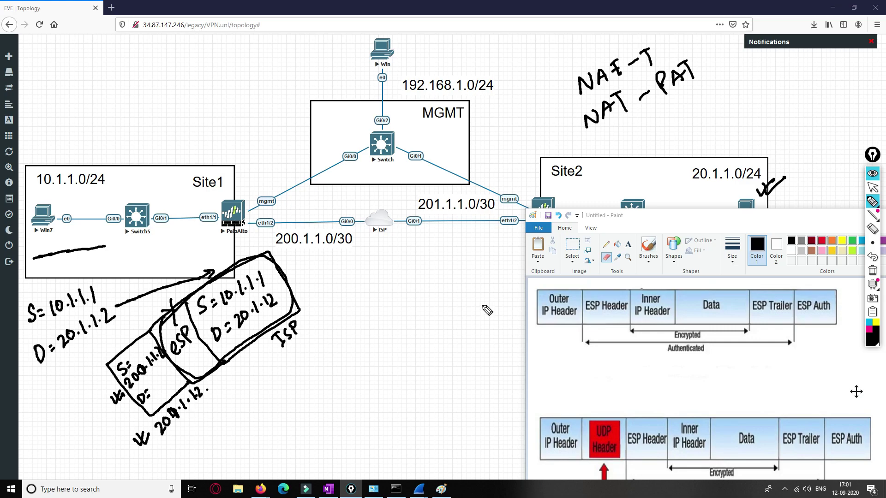
left_click(872, 271)
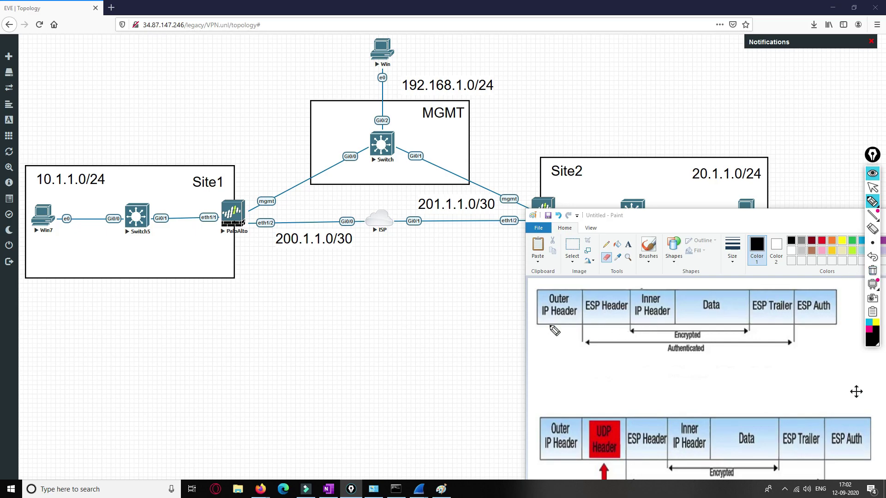
Step: Write a circled "UDP" below the upper diagram's ESP Header, tick that header, and write "Port" above Site2
mouse_move(593, 328)
left_mouse_down()
mouse_move(593, 341)
mouse_move(616, 325)
mouse_move(590, 329)
mouse_move(624, 348)
left_mouse_up()
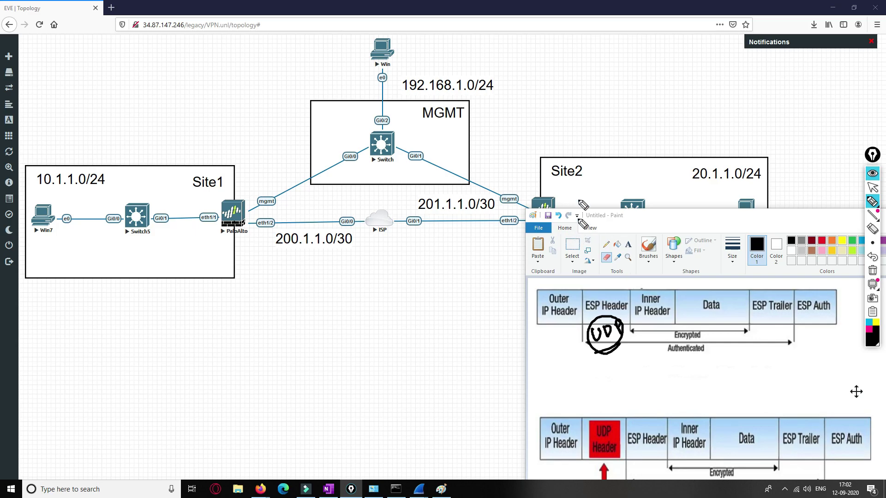
left_click_drag(569, 105, 596, 86)
mouse_move(593, 85)
left_mouse_down()
mouse_move(609, 75)
mouse_move(598, 99)
left_mouse_up()
mouse_move(601, 284)
left_mouse_down()
mouse_move(606, 295)
mouse_move(618, 281)
mouse_move(611, 295)
mouse_move(626, 288)
left_mouse_up()
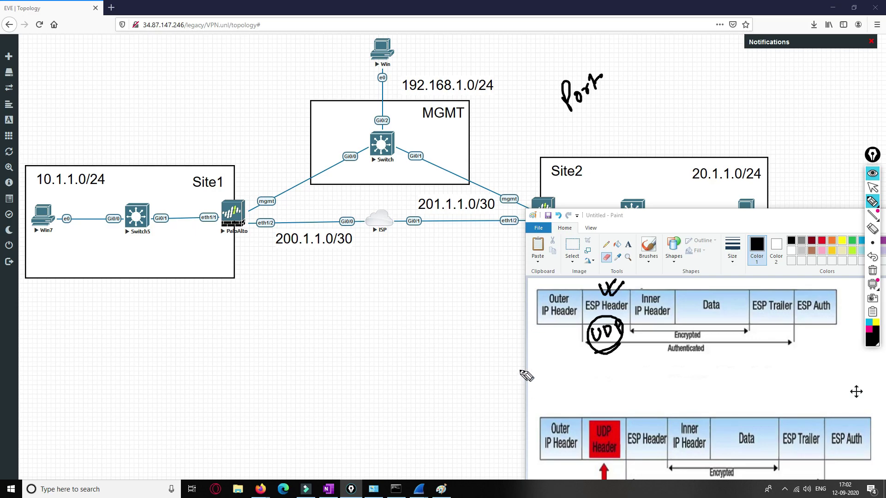
Step: Draw curves from the lower diagram's UDP Header and Outer IP Header, and sketch a packet with two header boxes below the ISP
mouse_move(589, 417)
left_mouse_down()
mouse_move(587, 406)
mouse_move(480, 391)
left_mouse_up()
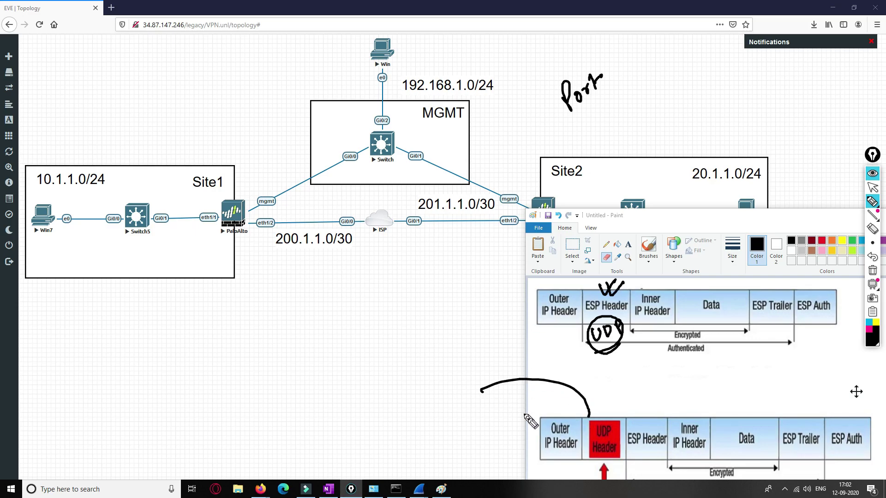
left_click_drag(566, 414, 474, 427)
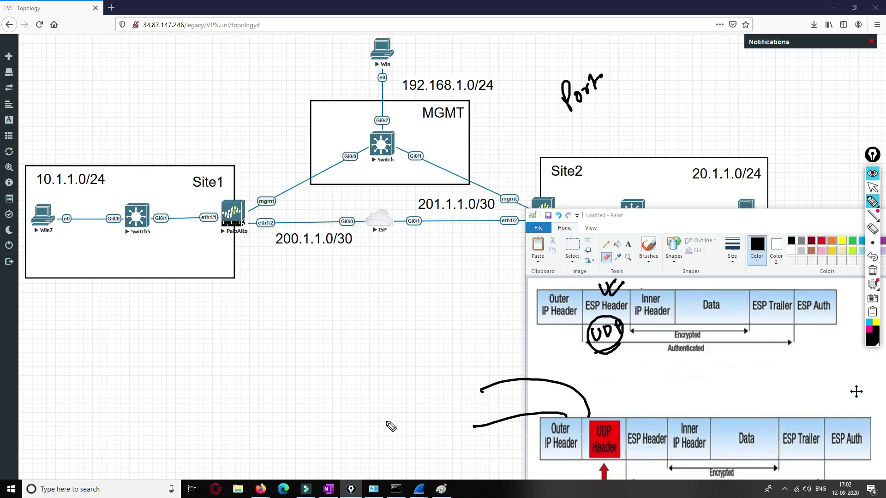
mouse_move(313, 428)
left_mouse_down()
mouse_move(303, 416)
mouse_move(349, 401)
mouse_move(326, 450)
mouse_move(335, 432)
mouse_move(317, 444)
left_mouse_up()
mouse_move(303, 414)
left_mouse_down()
mouse_move(277, 450)
mouse_move(317, 453)
left_mouse_up()
Step: Write the inner addresses "S=10.1.1.1" and "D=20.1.1.2" inside the large box of the sketched packet
mouse_move(340, 393)
left_mouse_down()
mouse_move(416, 340)
mouse_move(437, 380)
mouse_move(369, 422)
mouse_move(356, 397)
mouse_move(404, 368)
left_mouse_up()
left_click(397, 368)
left_click(406, 361)
left_click_drag(409, 352, 413, 362)
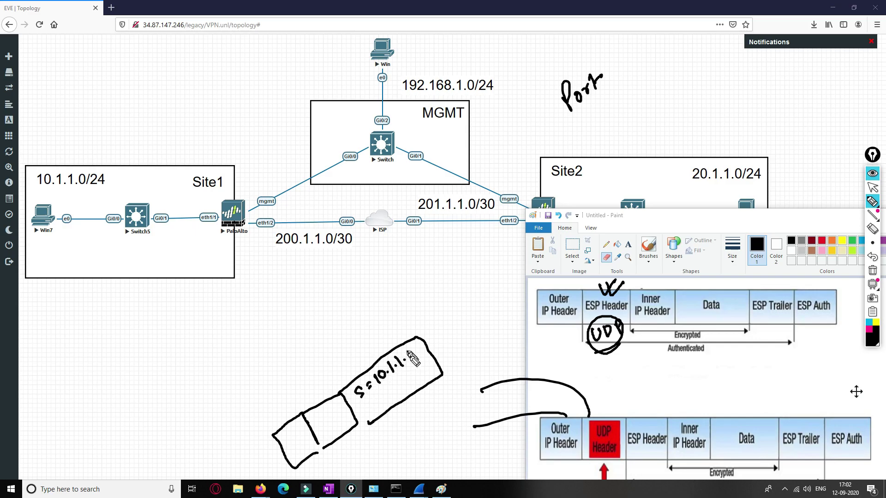
left_click(366, 404)
mouse_move(377, 416)
left_mouse_down()
mouse_move(379, 402)
mouse_move(437, 368)
left_mouse_up()
left_click(416, 382)
left_click(425, 376)
Step: Write "exemption VPN" above the packet and label its two header boxes "Layer 4" and "Layer 3"
mouse_move(347, 362)
left_mouse_down()
mouse_move(371, 357)
mouse_move(389, 322)
mouse_move(427, 306)
mouse_move(445, 317)
mouse_move(469, 276)
left_mouse_up()
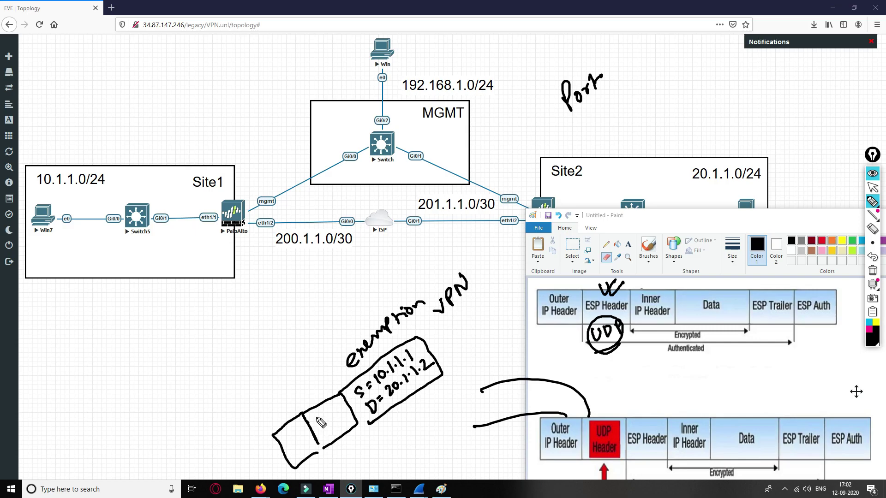
mouse_move(314, 415)
left_mouse_down()
mouse_move(347, 410)
mouse_move(344, 433)
left_mouse_up()
mouse_move(282, 436)
left_mouse_down()
mouse_move(286, 444)
mouse_move(300, 431)
mouse_move(307, 462)
left_mouse_up()
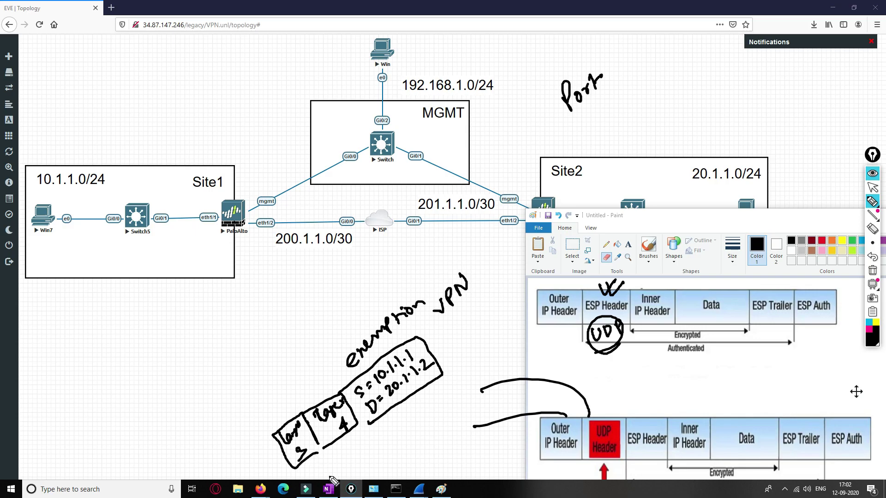
Step: Tick the Layer 3 and Layer 4 boxes, then circle "Port" and link it to a circled "IP"
mouse_move(276, 407)
left_mouse_down()
mouse_move(281, 421)
mouse_move(329, 386)
left_mouse_up()
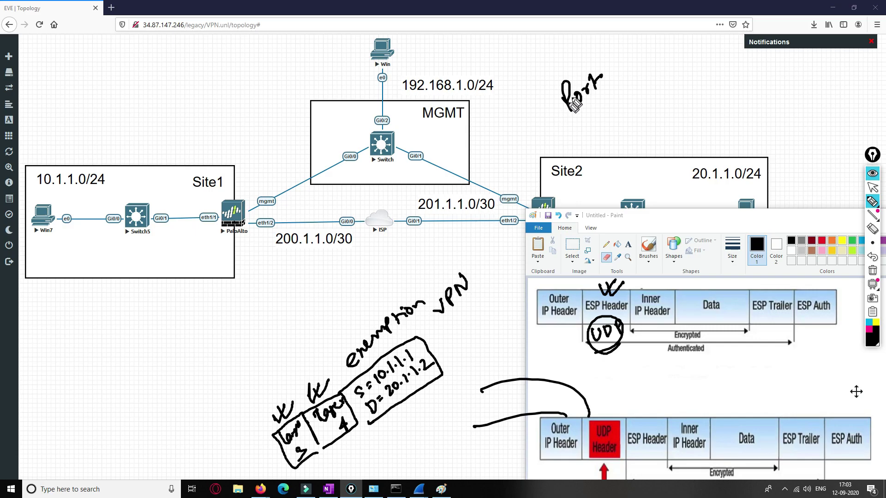
mouse_move(602, 47)
left_mouse_down()
mouse_move(551, 85)
mouse_move(605, 74)
mouse_move(588, 65)
left_mouse_up()
mouse_move(604, 99)
left_mouse_down()
mouse_move(652, 107)
mouse_move(660, 94)
mouse_move(677, 110)
mouse_move(663, 64)
mouse_move(622, 79)
mouse_move(637, 75)
left_mouse_up()
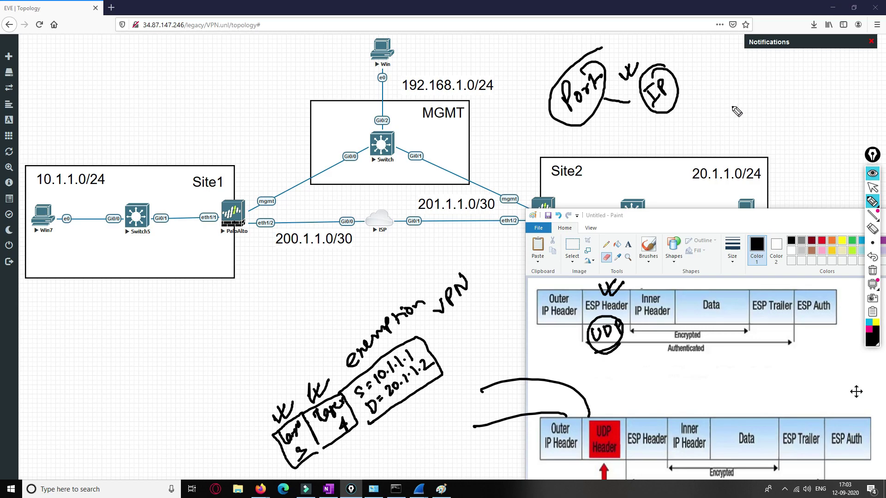
Step: Write a circled "4500" and the number "500" above Site2, and draw three arrows out of the 4500 circle
mouse_move(733, 92)
left_mouse_down()
mouse_move(733, 112)
mouse_move(763, 79)
mouse_move(744, 130)
mouse_move(757, 75)
mouse_move(799, 111)
mouse_move(821, 83)
left_mouse_up()
mouse_move(829, 77)
left_mouse_down()
mouse_move(820, 94)
mouse_move(830, 80)
left_mouse_up()
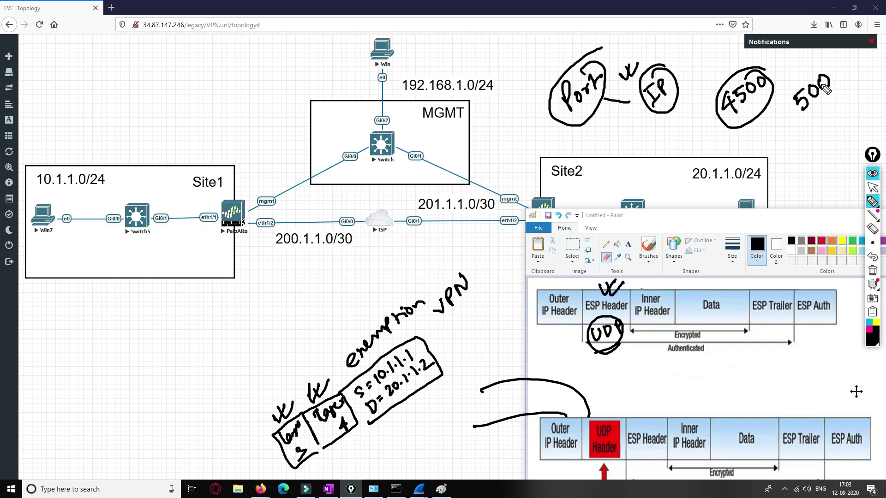
mouse_move(753, 106)
left_mouse_down()
mouse_move(759, 125)
mouse_move(771, 129)
mouse_move(769, 121)
left_mouse_up()
mouse_move(732, 118)
left_mouse_down()
mouse_move(716, 137)
mouse_move(728, 139)
left_mouse_up()
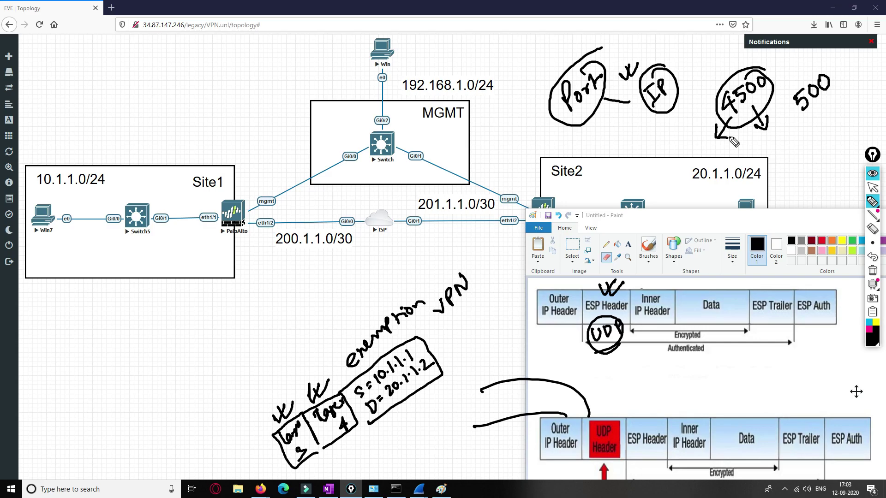
mouse_move(718, 109)
left_mouse_down()
mouse_move(674, 135)
mouse_move(692, 137)
left_mouse_up()
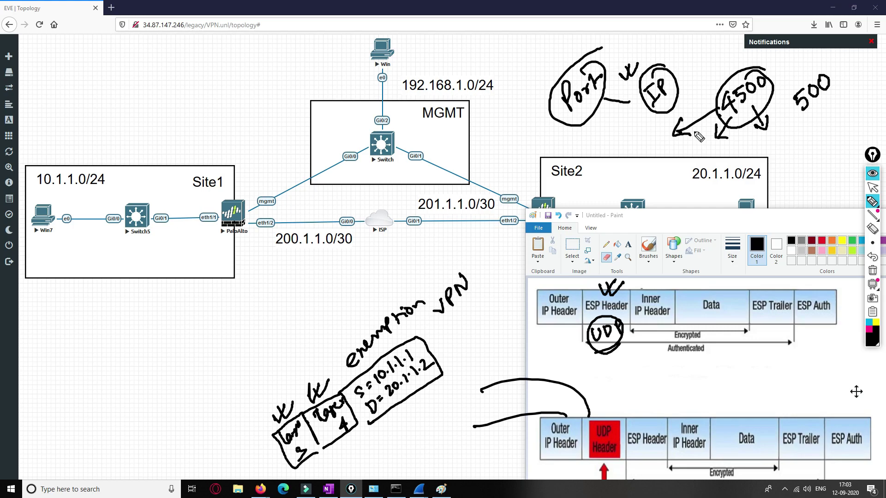
Step: Clear all annotations, minimise the topology browser window, and switch to the Wireshark capture
key("ctrl+F1")
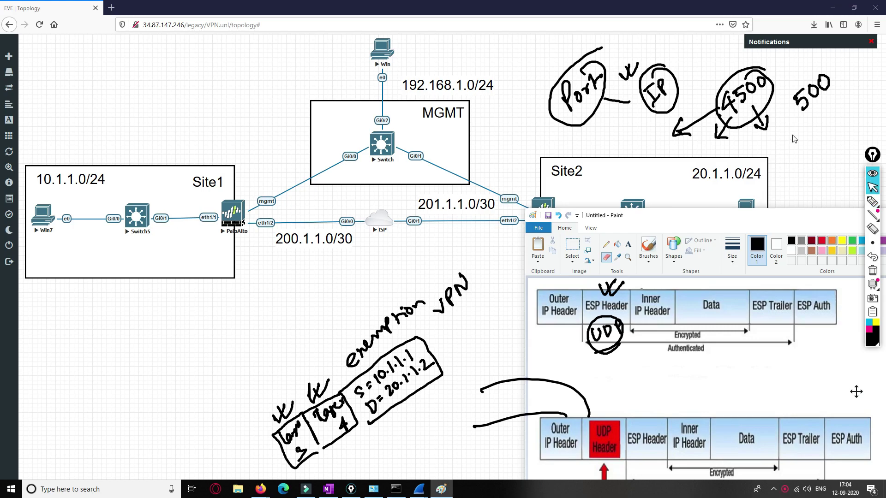
left_click(872, 271)
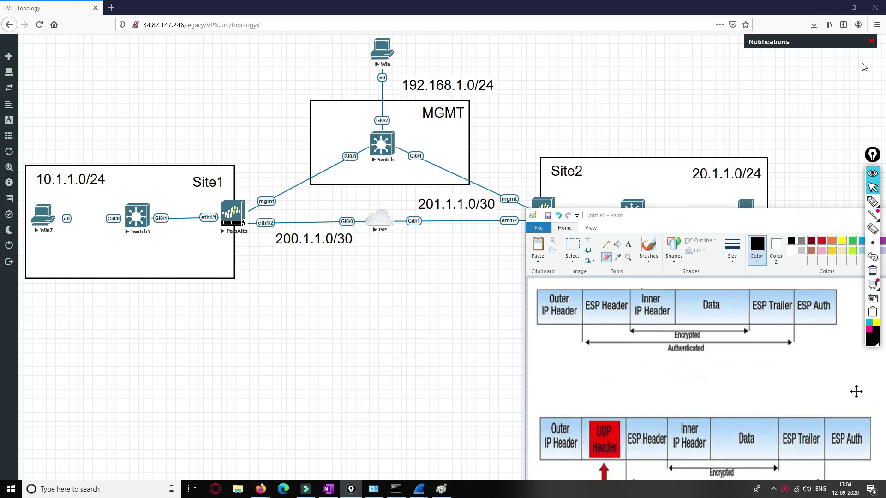
left_click(833, 9)
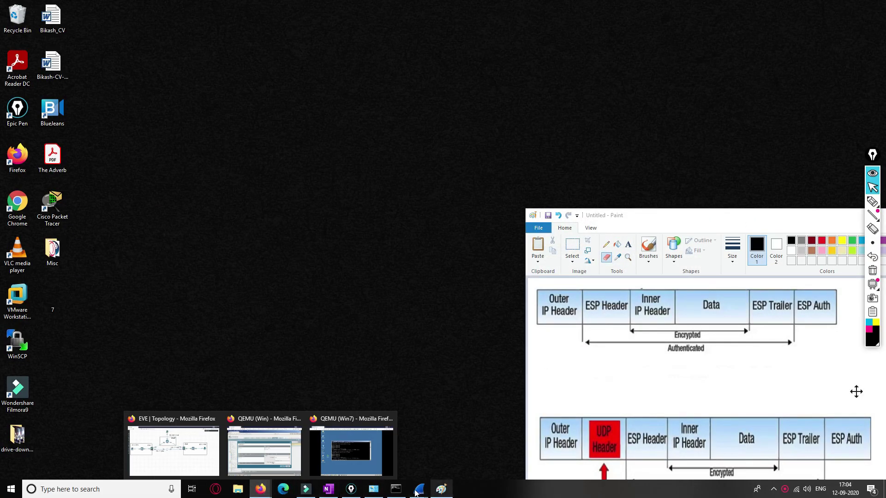
mouse_move(415, 492)
left_click(389, 454)
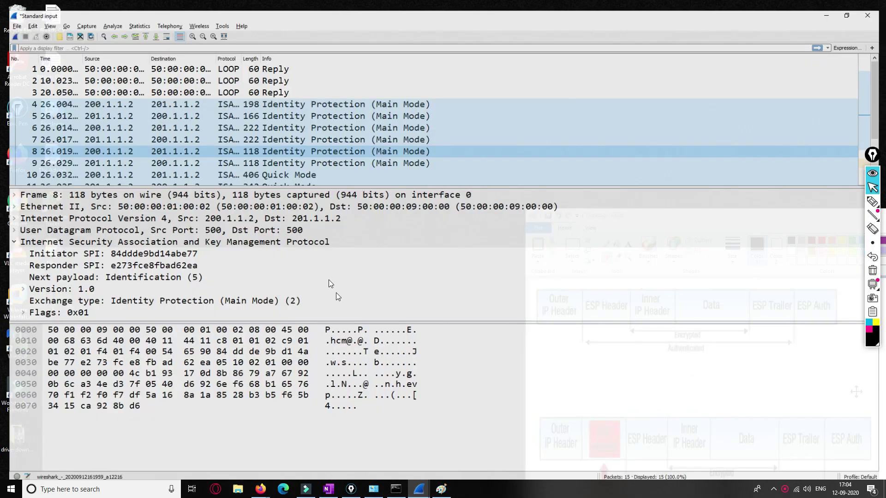
Step: Open Main Mode packet 8 in its own maximised window, examine its Encrypted Data field, and close it
double_click(201, 143)
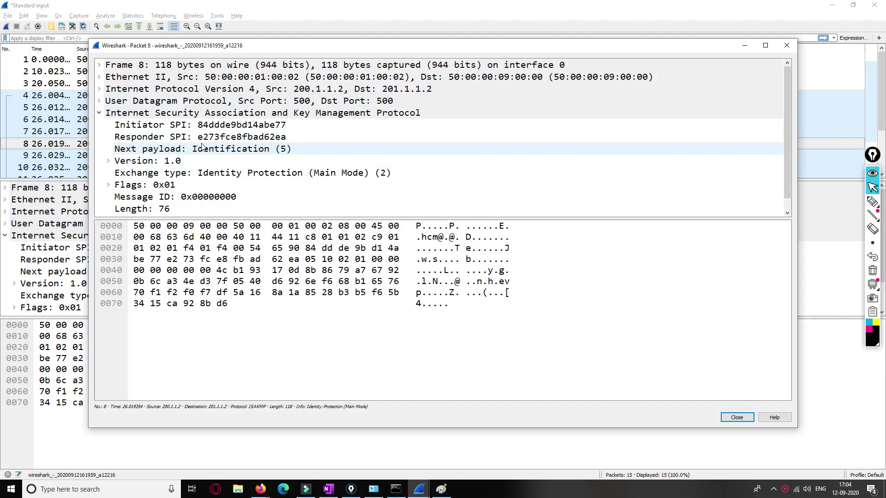
double_click(247, 43)
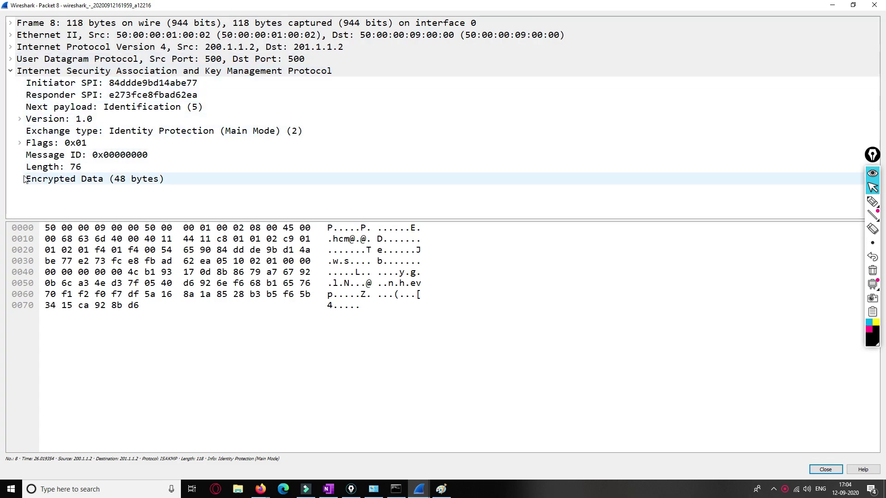
left_click(58, 182)
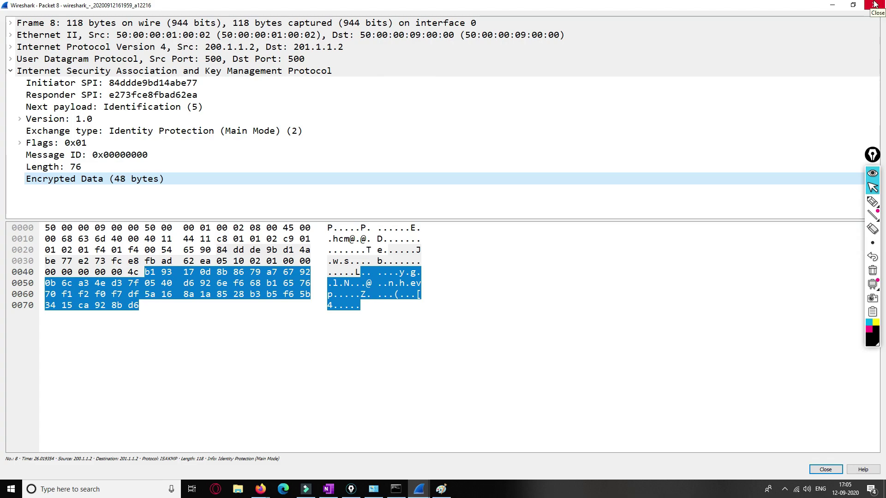
left_click(874, 5)
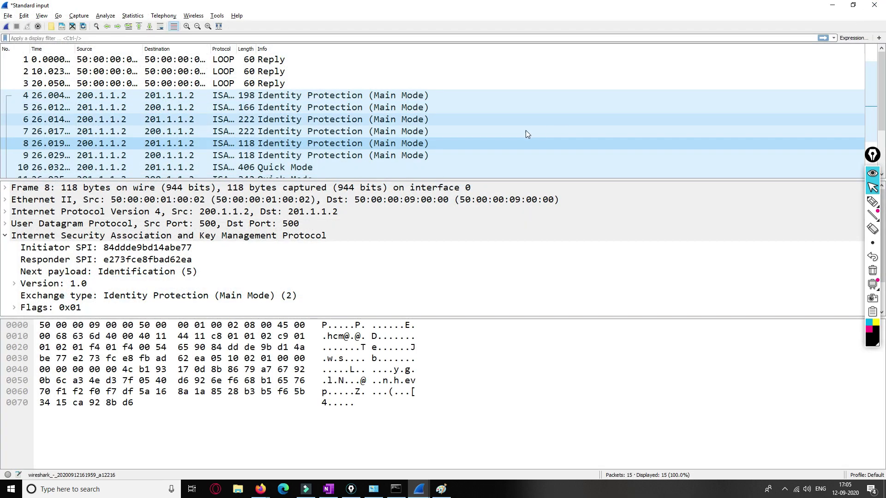
Step: Open Main Mode packet 9 in its own window, examine its Length and Encrypted Data fields, and close it
left_click(312, 156)
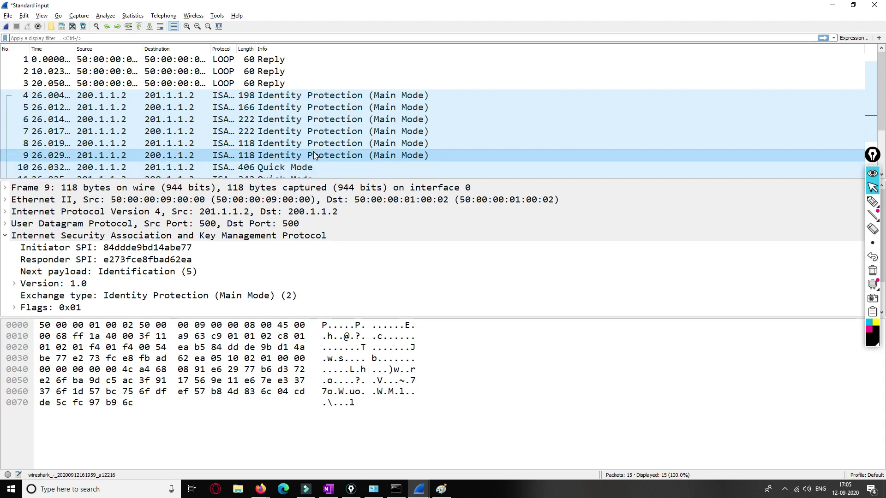
double_click(312, 155)
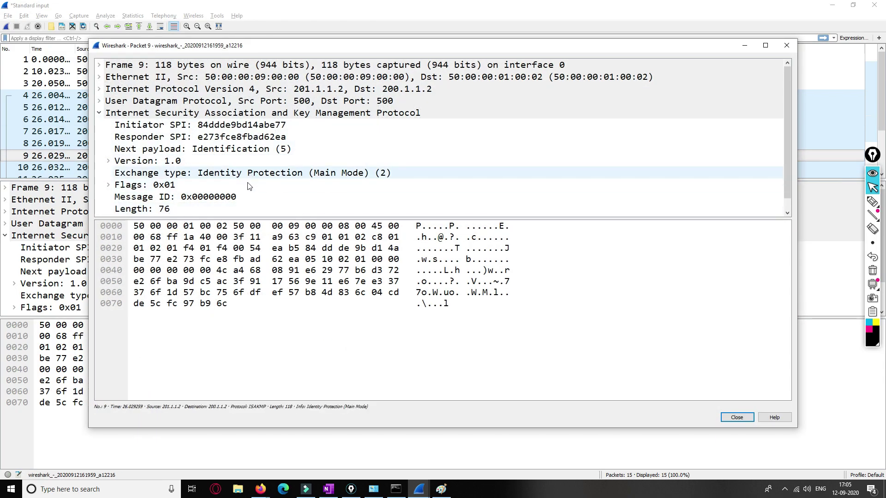
left_click(251, 207)
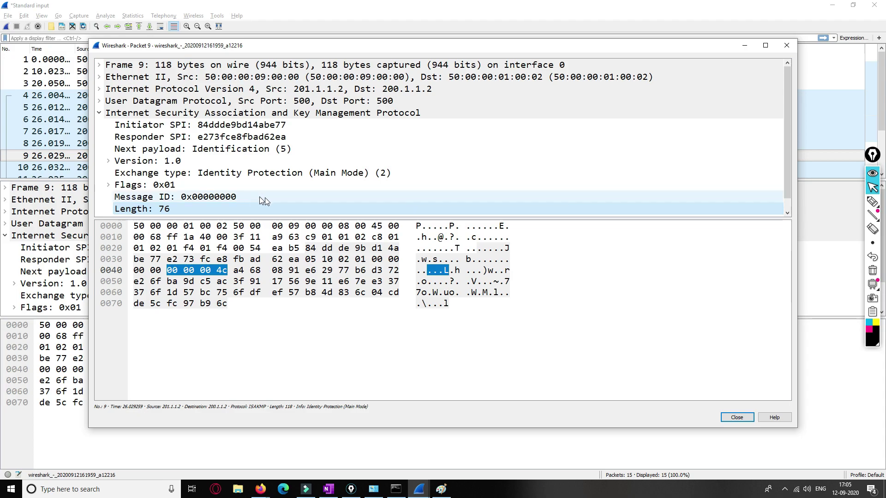
scroll(259, 197, "down", 1)
left_click(270, 208)
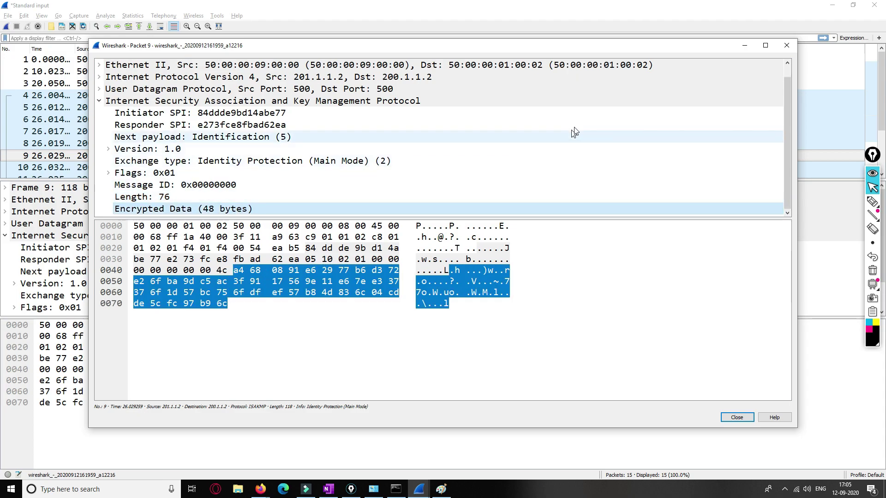
left_click(787, 46)
Step: Open Quick Mode packet 10, examine its ISAKMP header and Encrypted Data, and return to the remaining Quick Mode packets
double_click(269, 168)
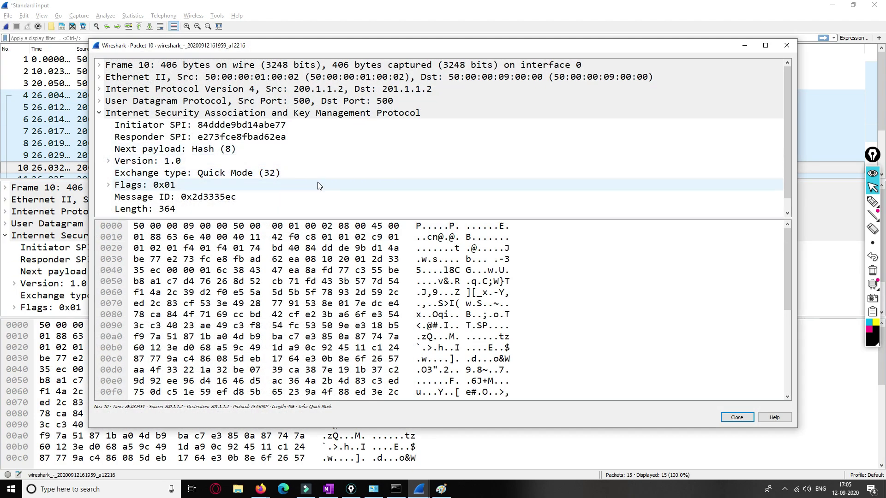
scroll(317, 186, "down", 1)
scroll(318, 185, "up", 1)
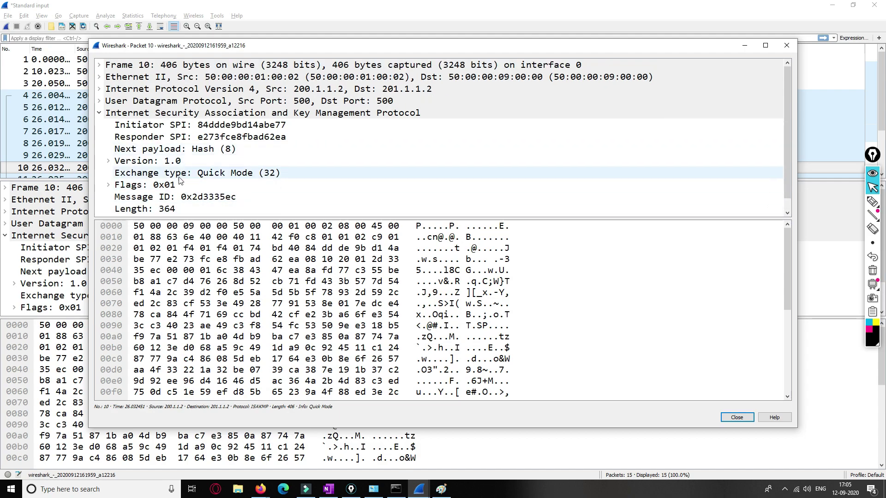
scroll(156, 211, "down", 1)
scroll(156, 211, "up", 1)
scroll(156, 210, "down", 1)
left_click(156, 210)
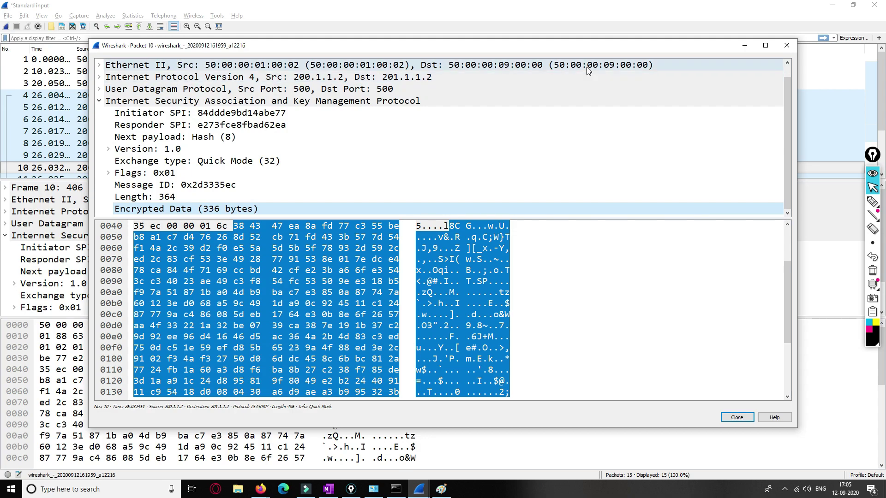
left_click(786, 45)
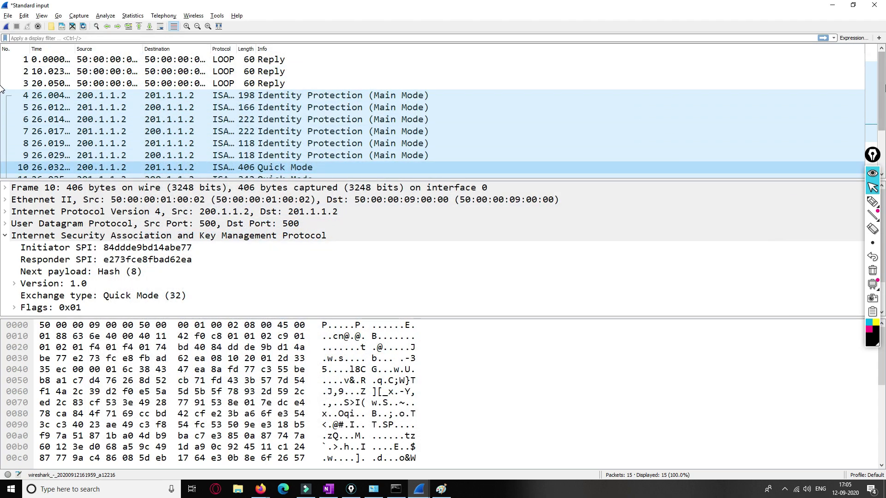
scroll(881, 117, "down", 2)
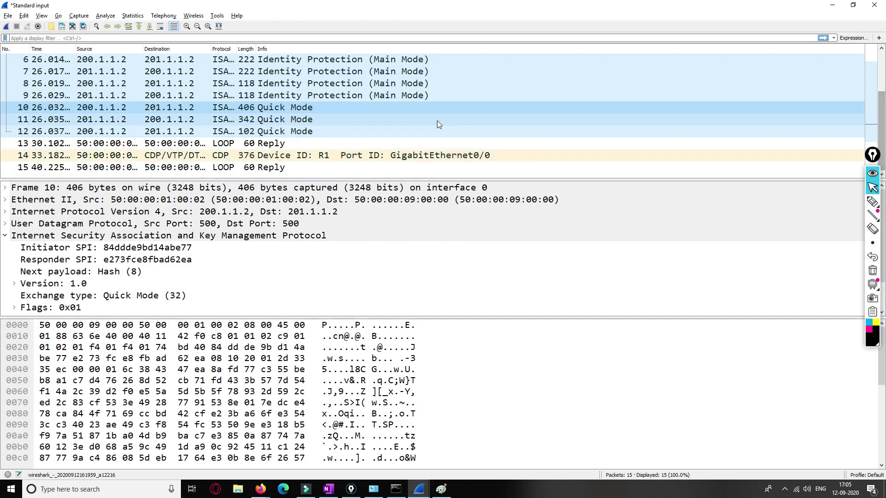